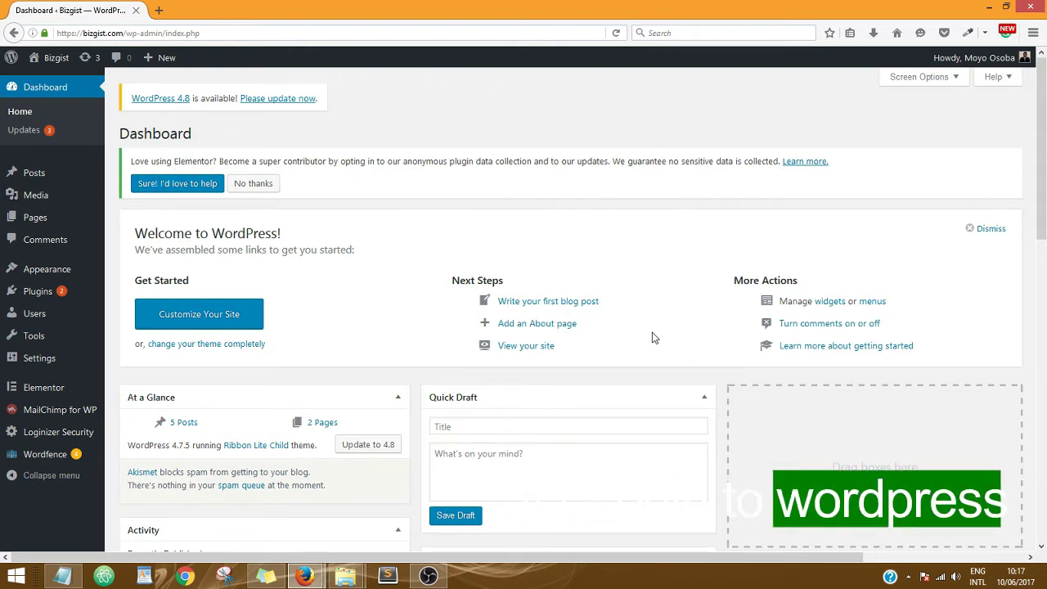
Create a new post with the title "How to cook Rice".
mouse_move(36, 181)
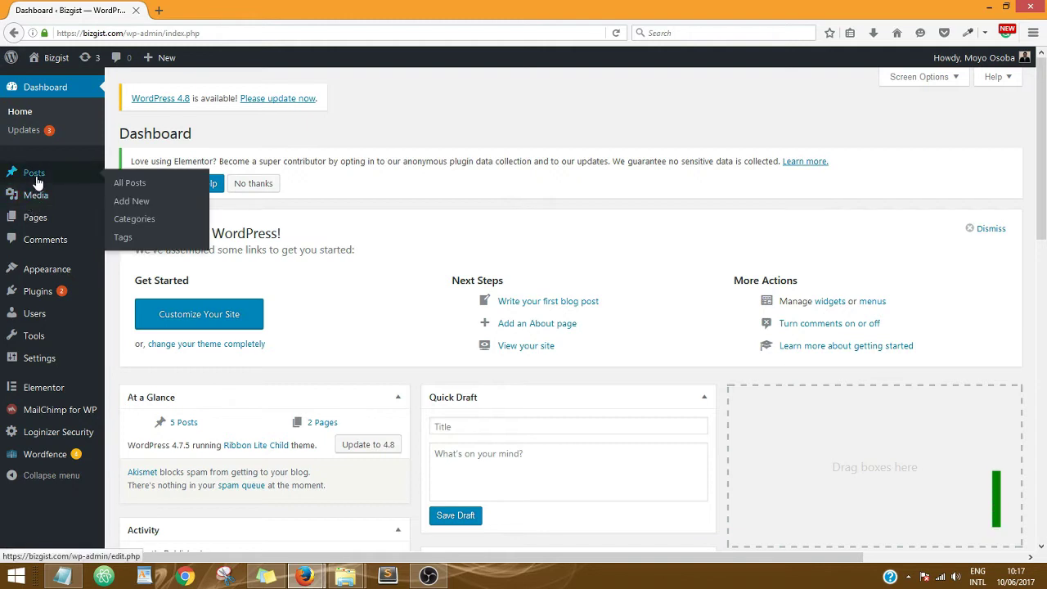
left_click(139, 204)
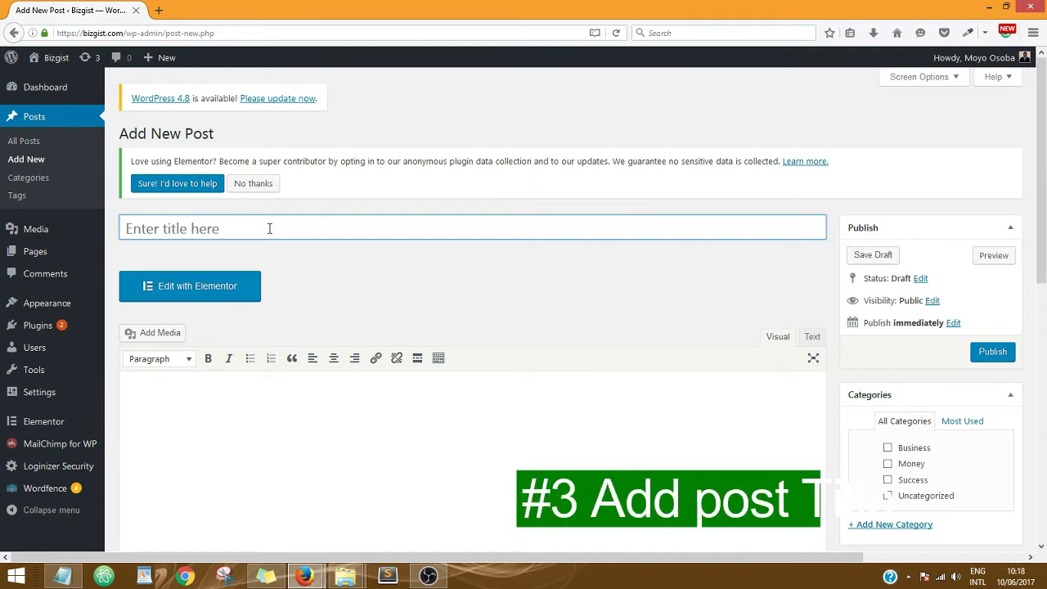
left_click(269, 228)
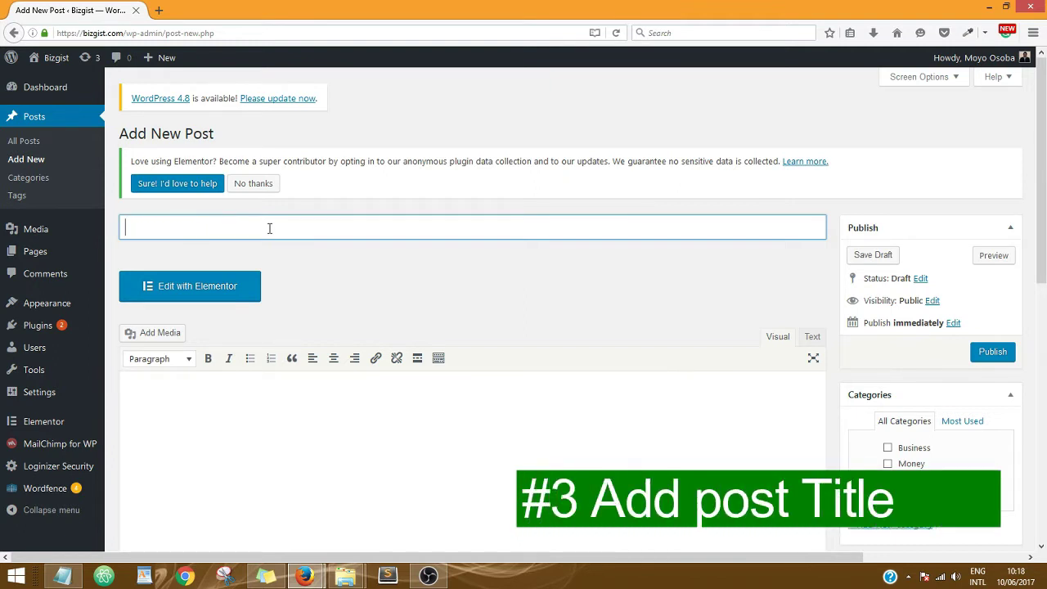
type("H")
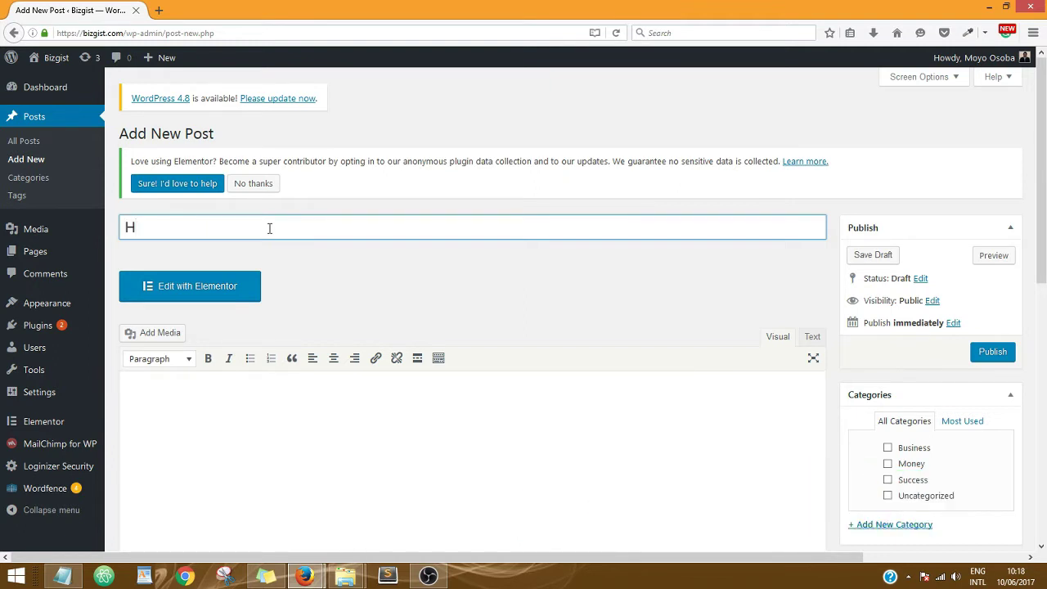
type("ow to cook Rice")
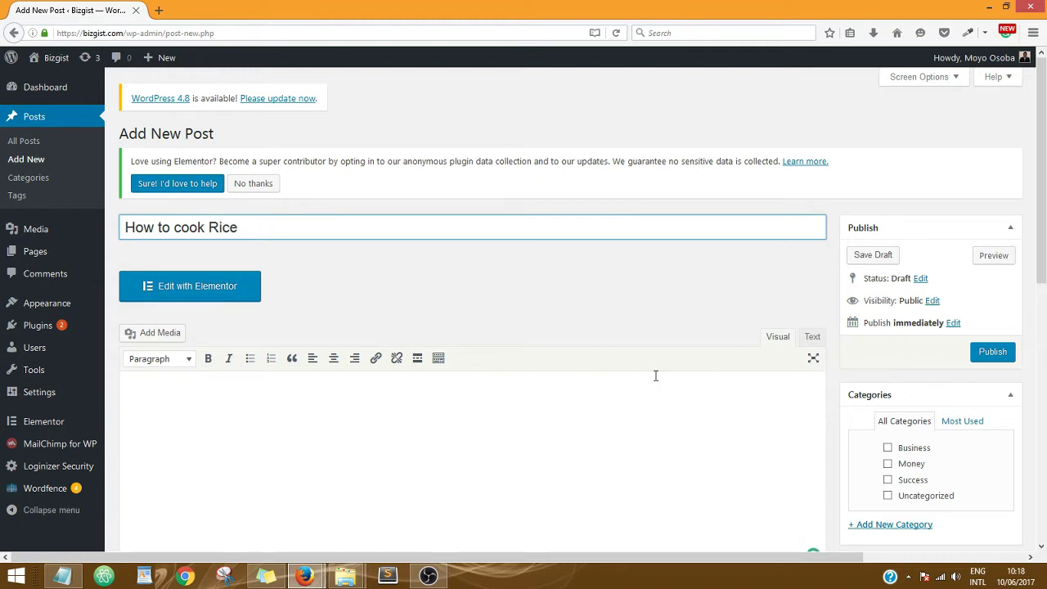
Add a new category named "Cooking" and assign it to the post, leaving Business unselected.
scroll(900, 327, "down", 2)
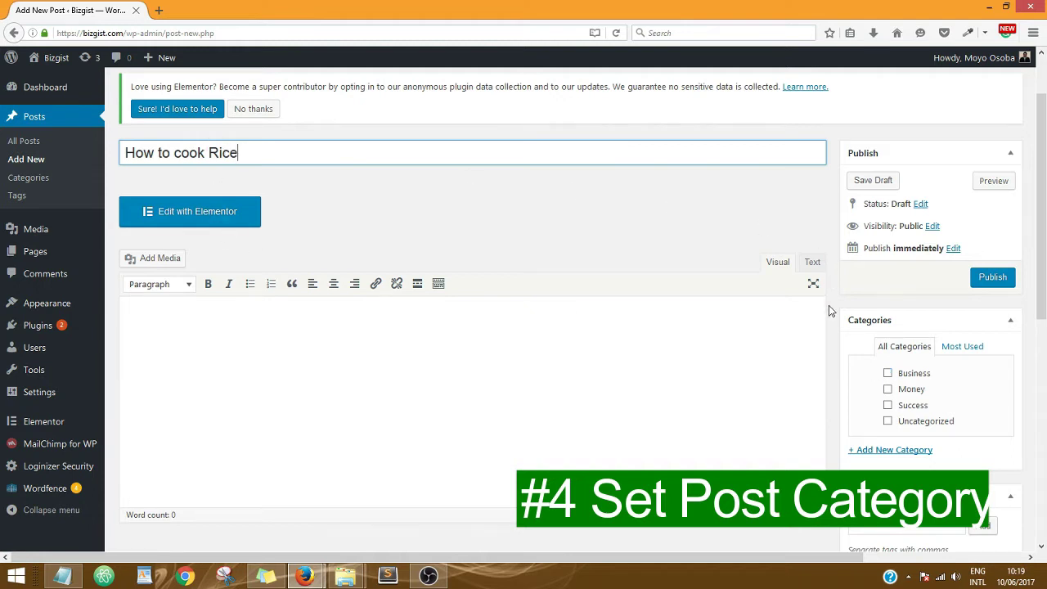
left_click(888, 373)
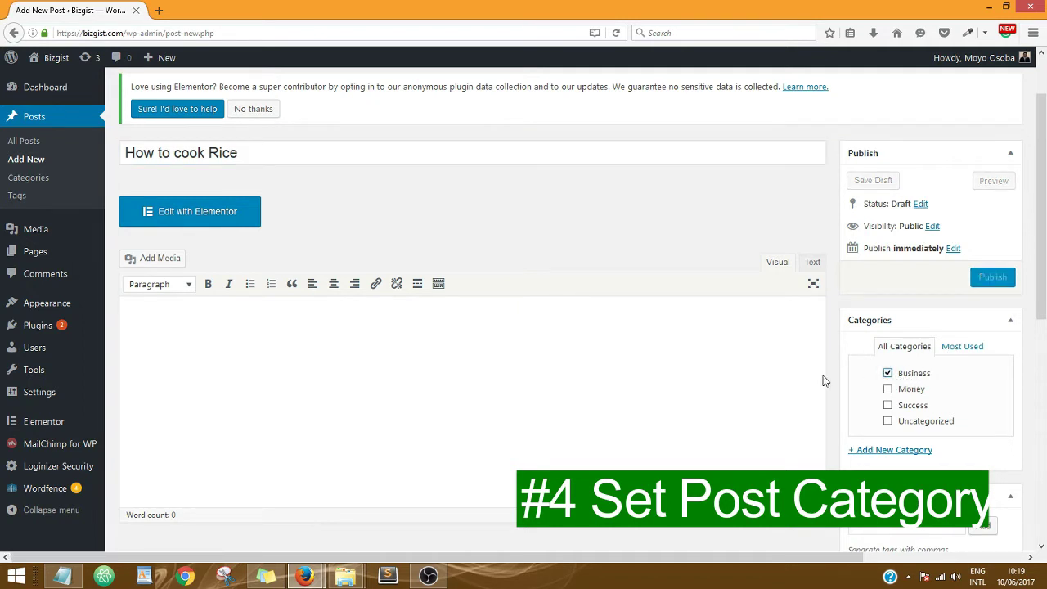
left_click(887, 373)
left_click(890, 450)
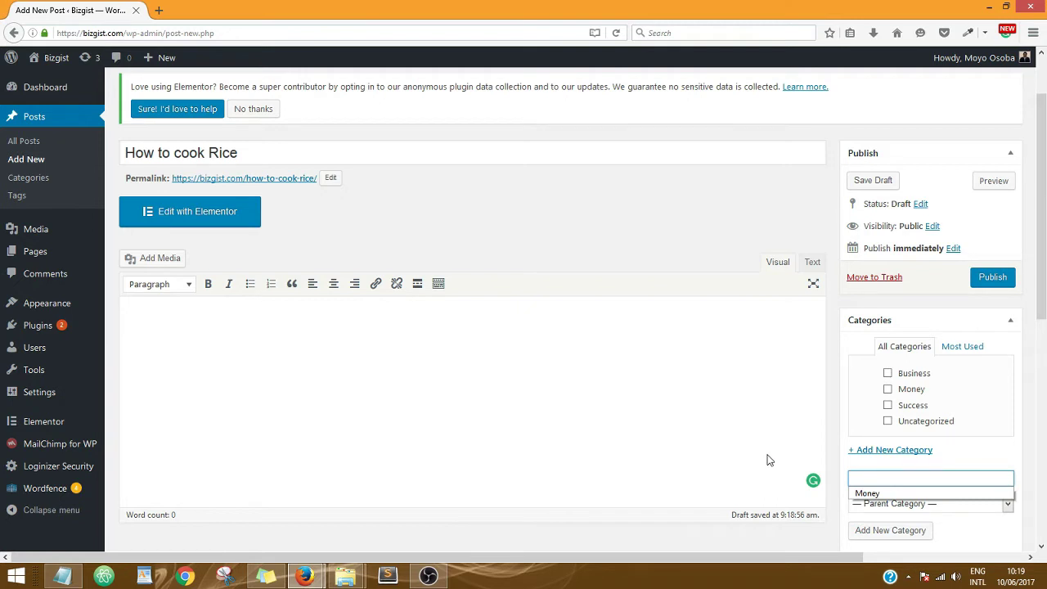
type("cooking")
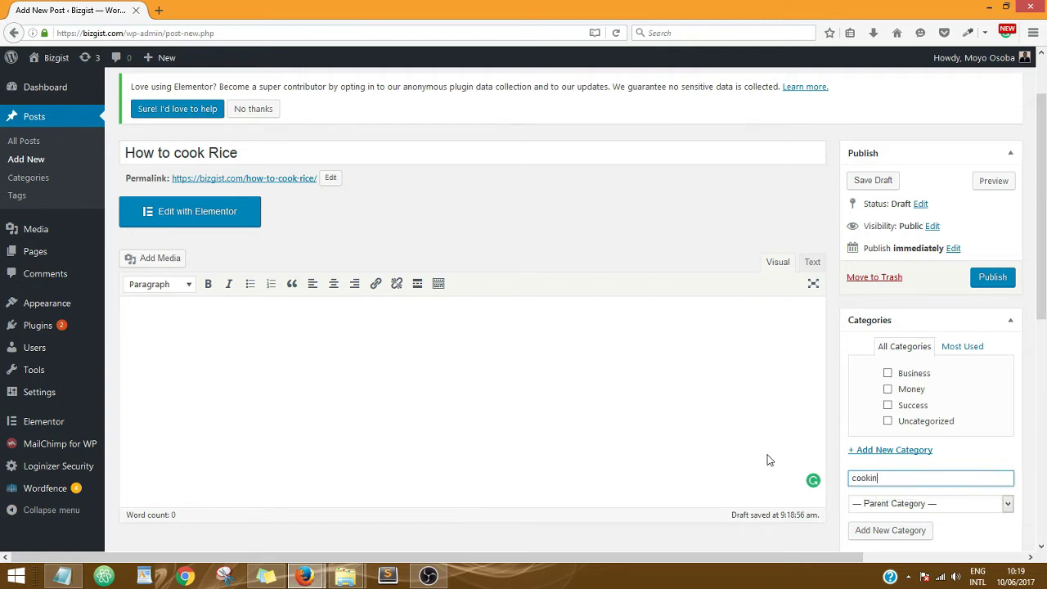
left_click(858, 477)
key("BackSpace")
type("C")
scroll(968, 434, "down", 3)
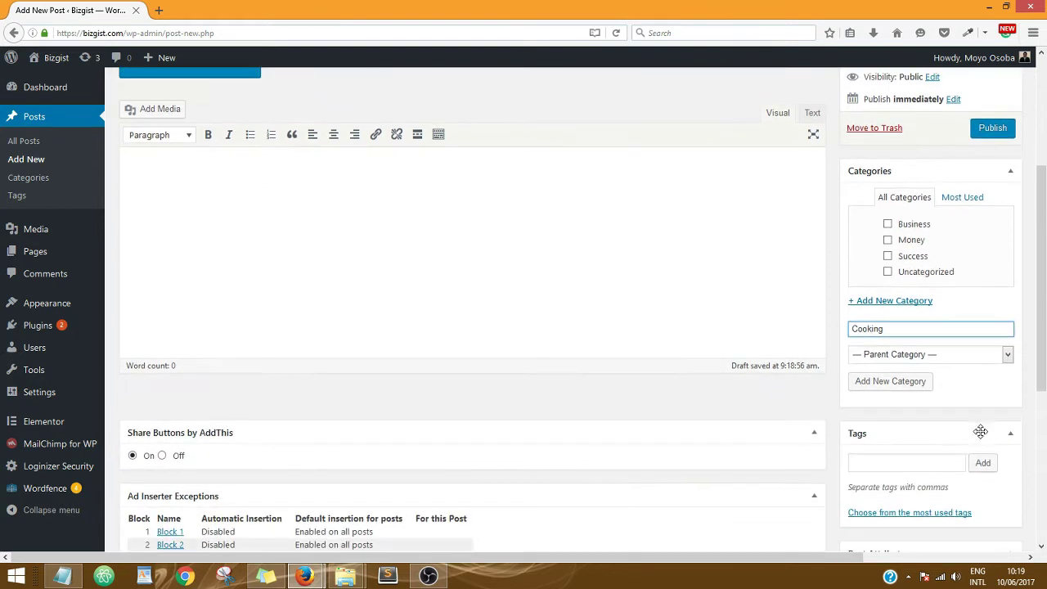
left_click(883, 385)
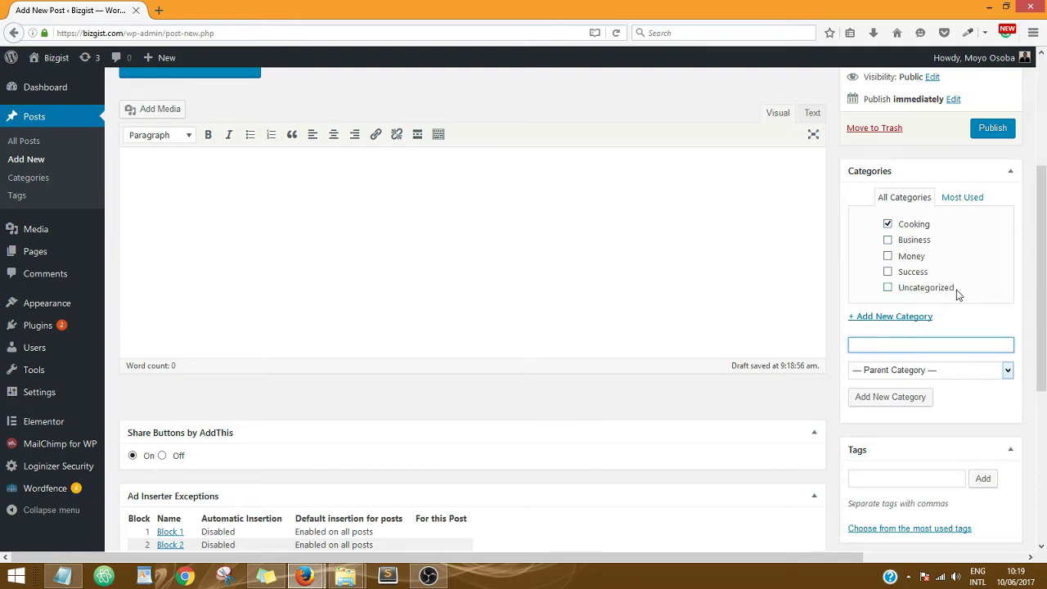
Set the existing city rooftop picture rooftop-2257042_640.jpg from the media library as the post's featured image.
scroll(1003, 298, "down", 5)
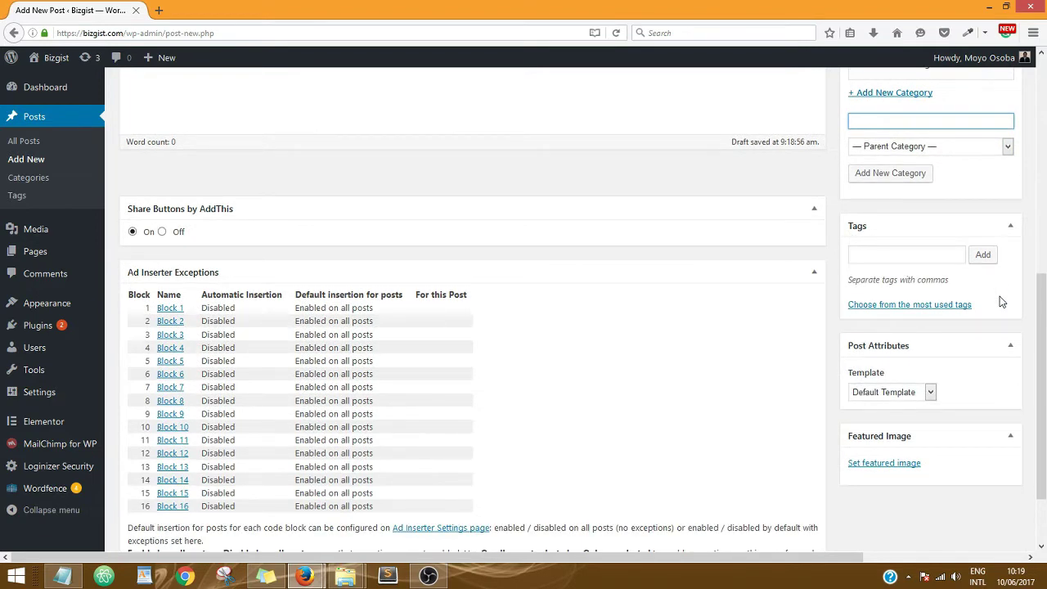
scroll(1002, 302, "down", 2)
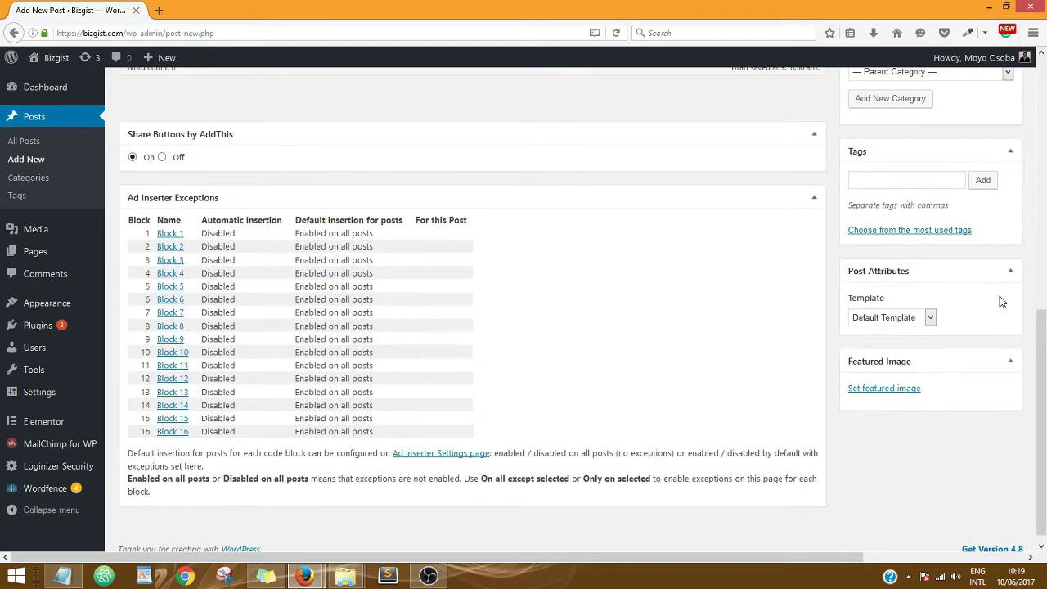
scroll(1002, 302, "up", 10)
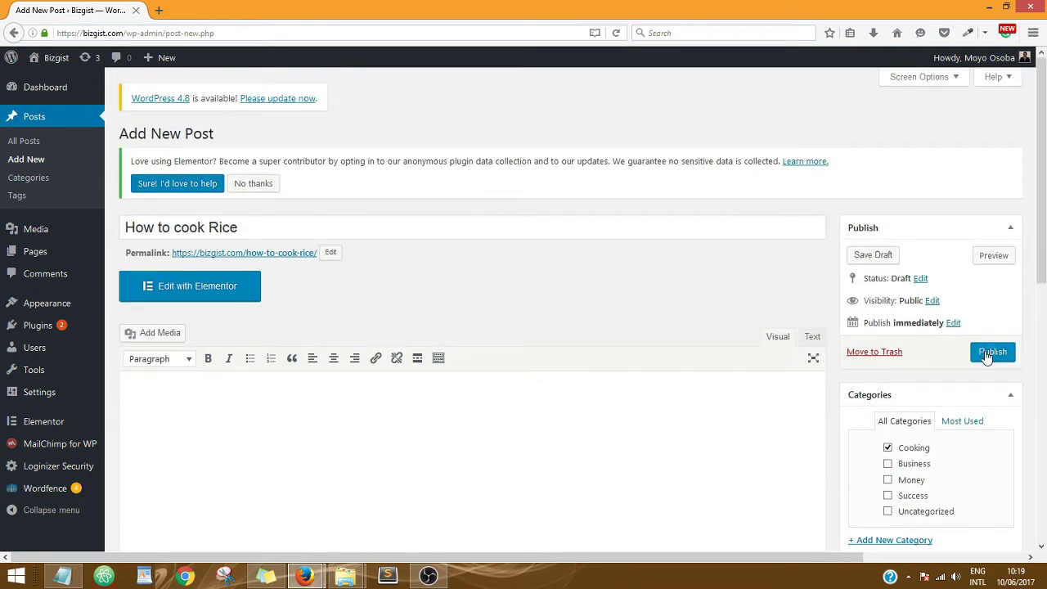
scroll(984, 355, "down", 8)
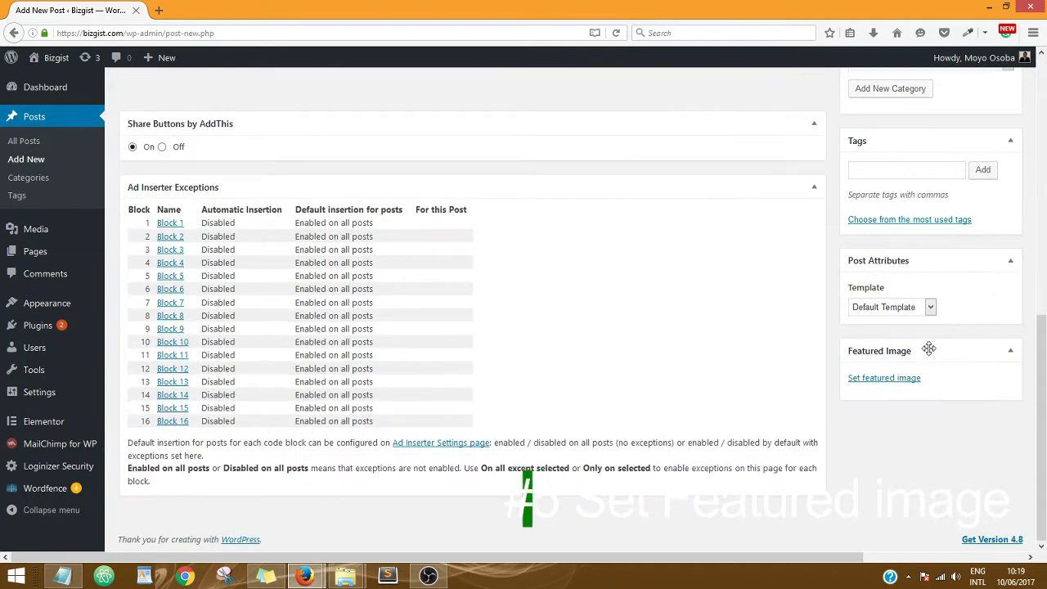
left_click(880, 381)
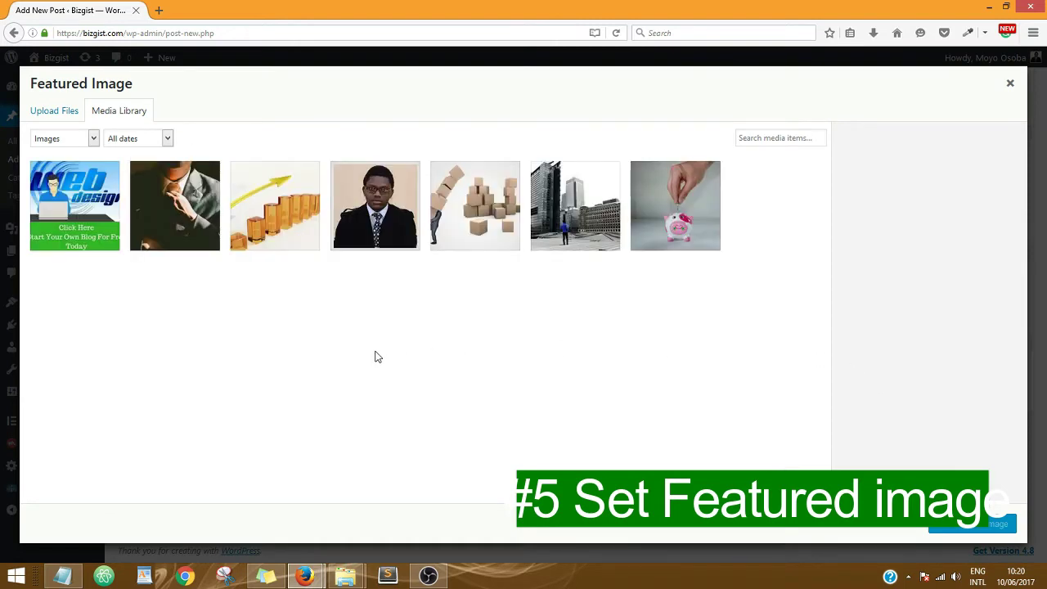
left_click(584, 208)
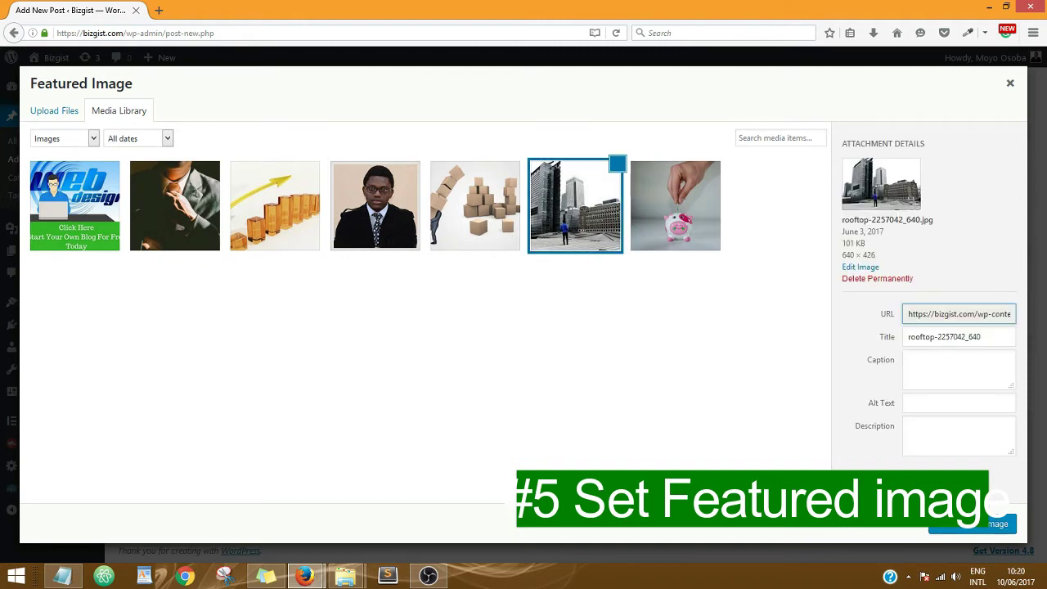
left_click(973, 527)
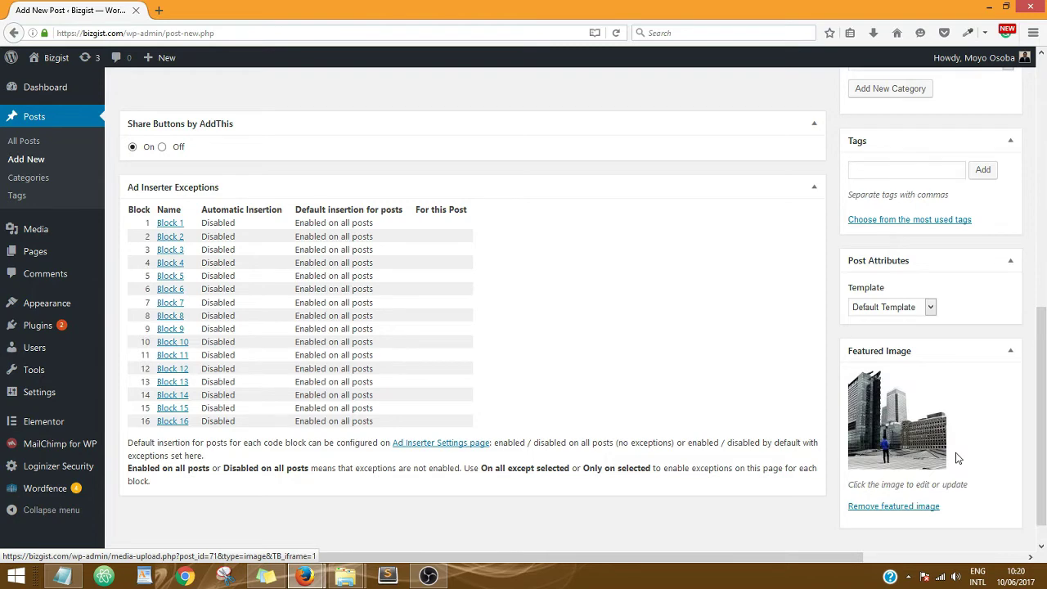
Publish the post and open it for editing with Elementor.
scroll(957, 456, "up", 10)
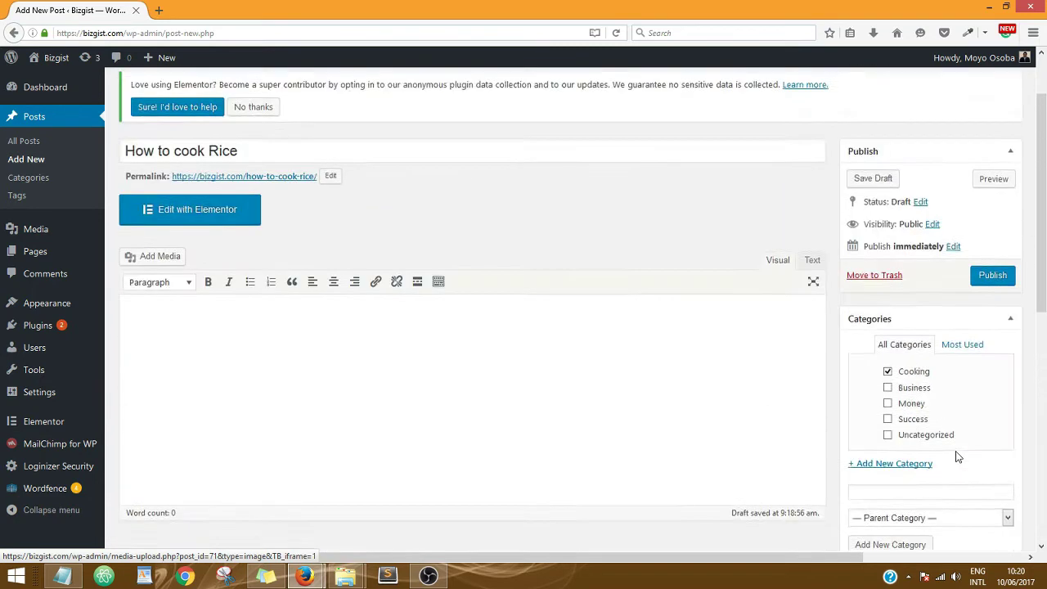
left_click(993, 353)
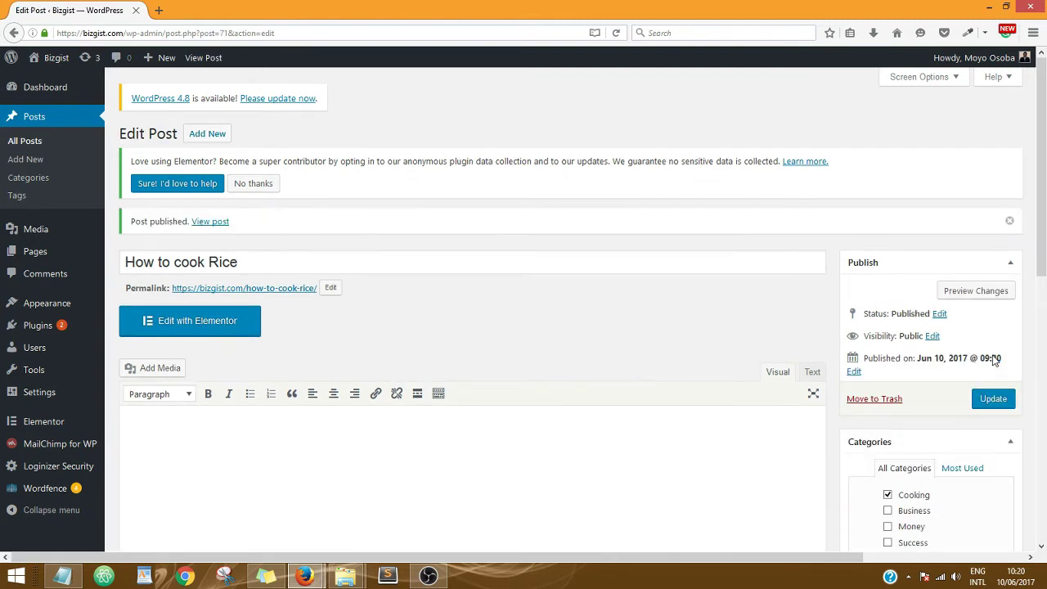
scroll(720, 482, "down", 5)
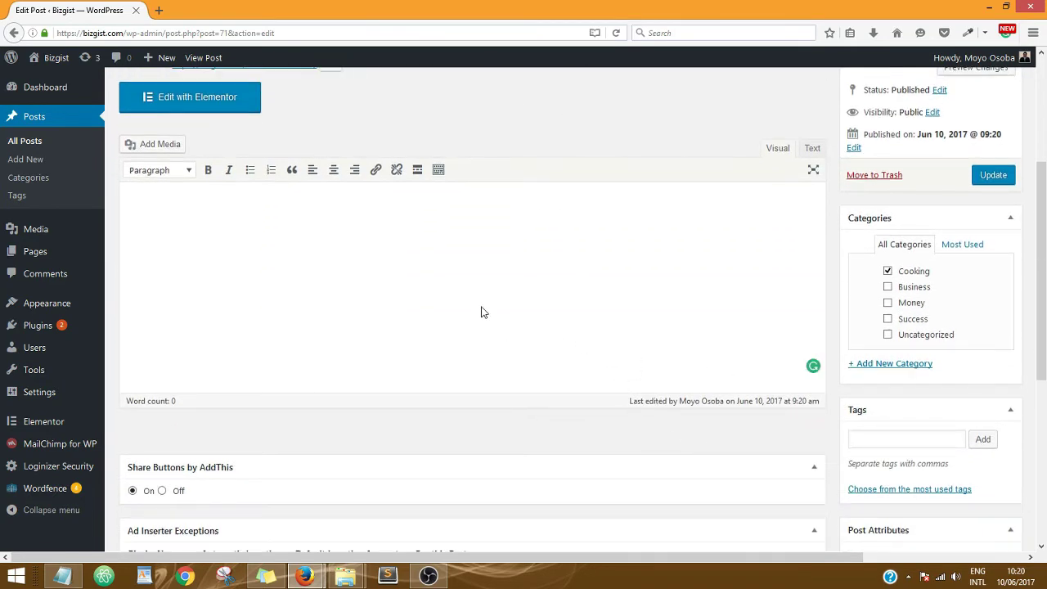
scroll(482, 311, "up", 2)
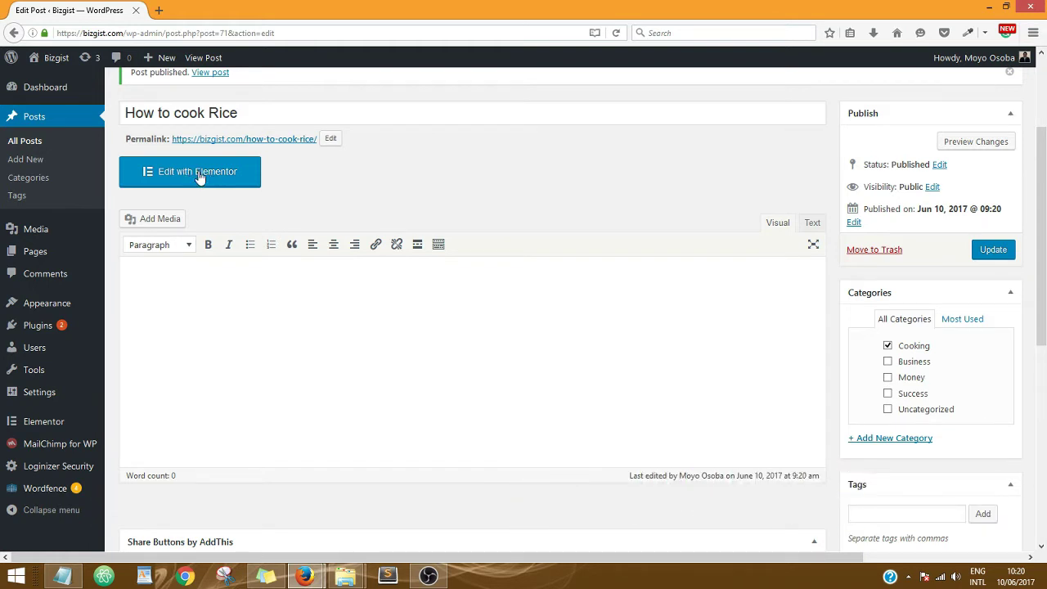
right_click(199, 177)
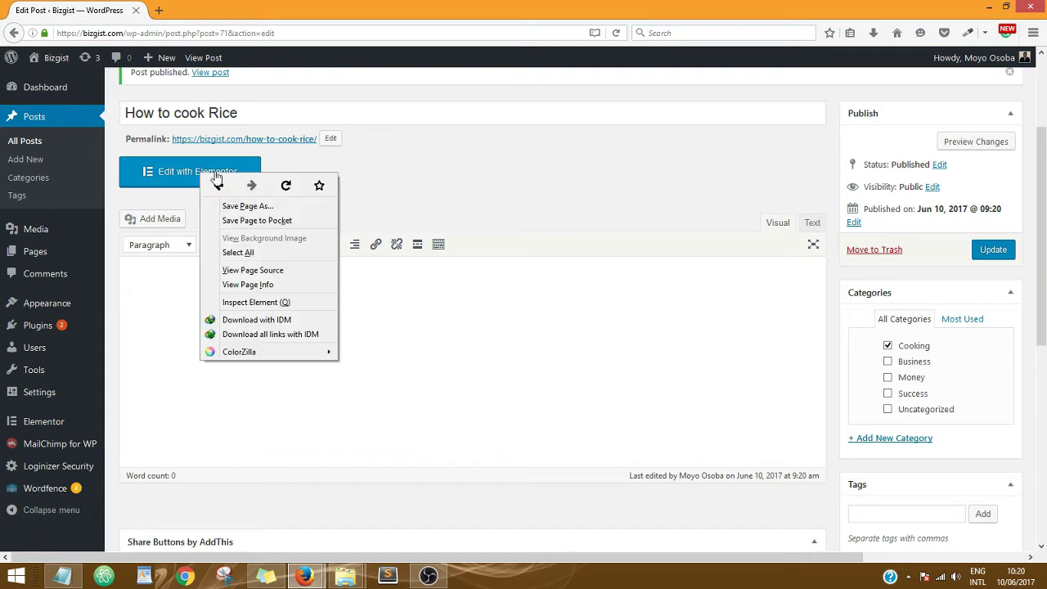
key("Escape")
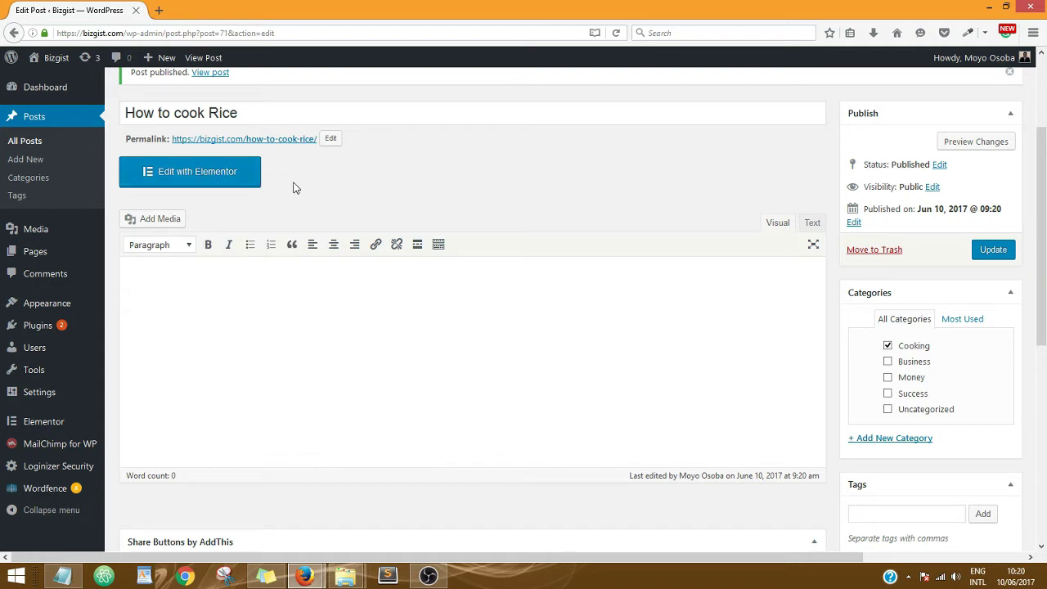
left_click(229, 182)
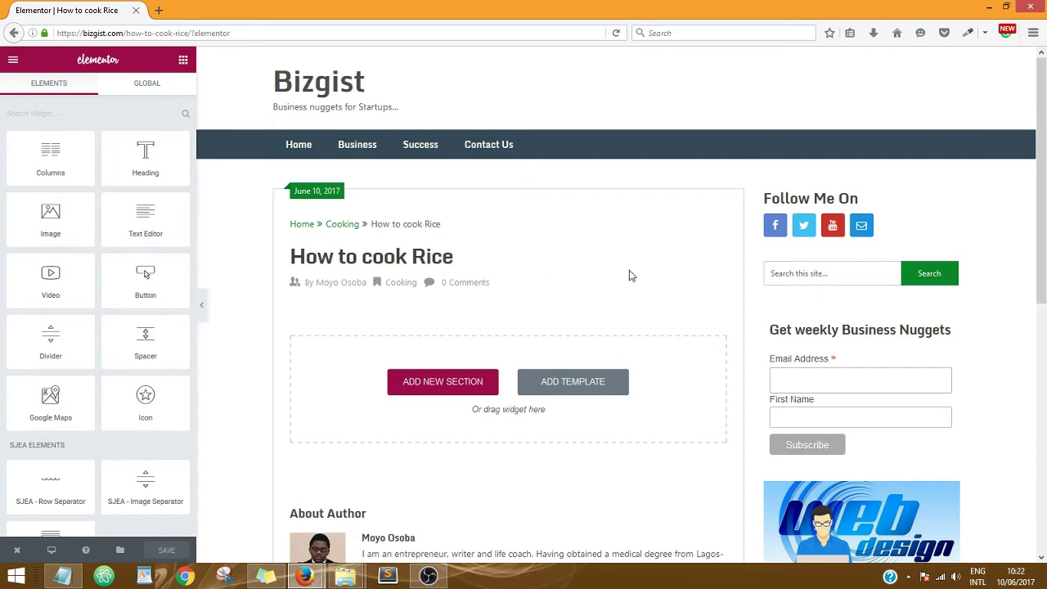
Insert the saved post template from the user's own Elementor template library into the post.
scroll(628, 276, "down", 2)
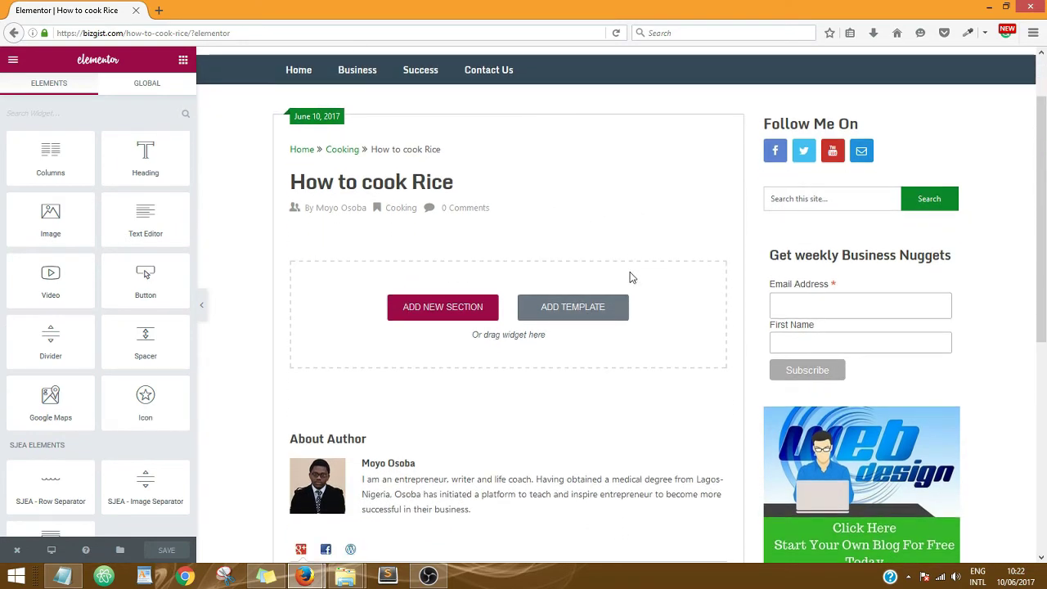
scroll(622, 268, "up", 2)
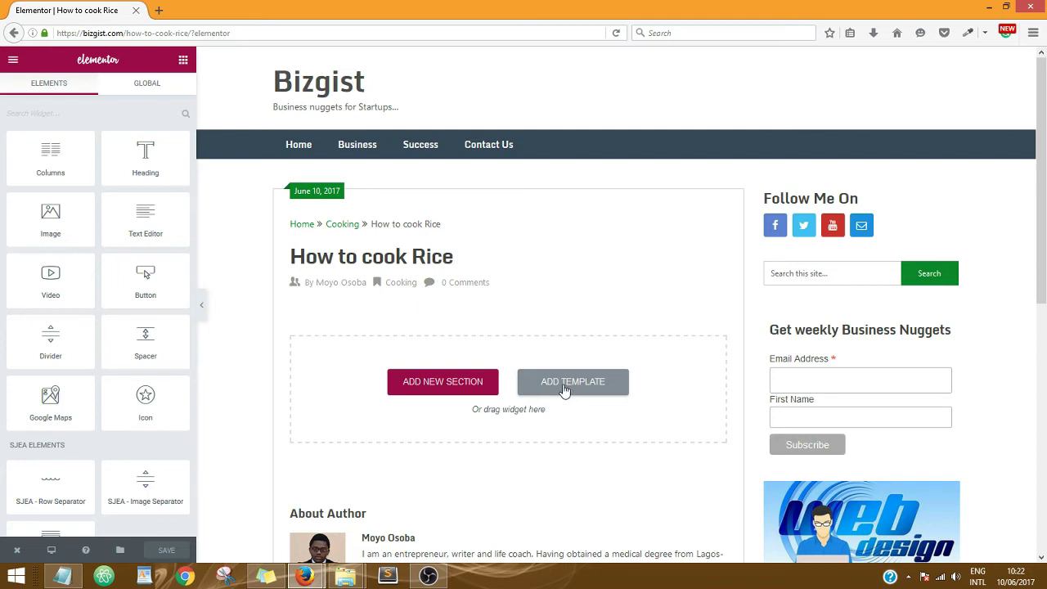
left_click(565, 391)
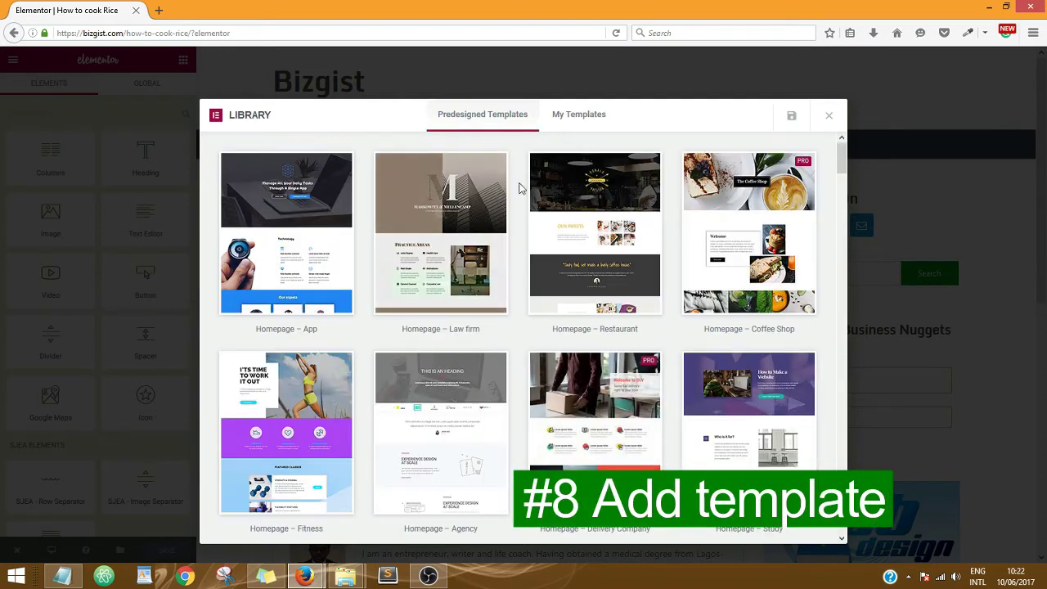
left_click(575, 118)
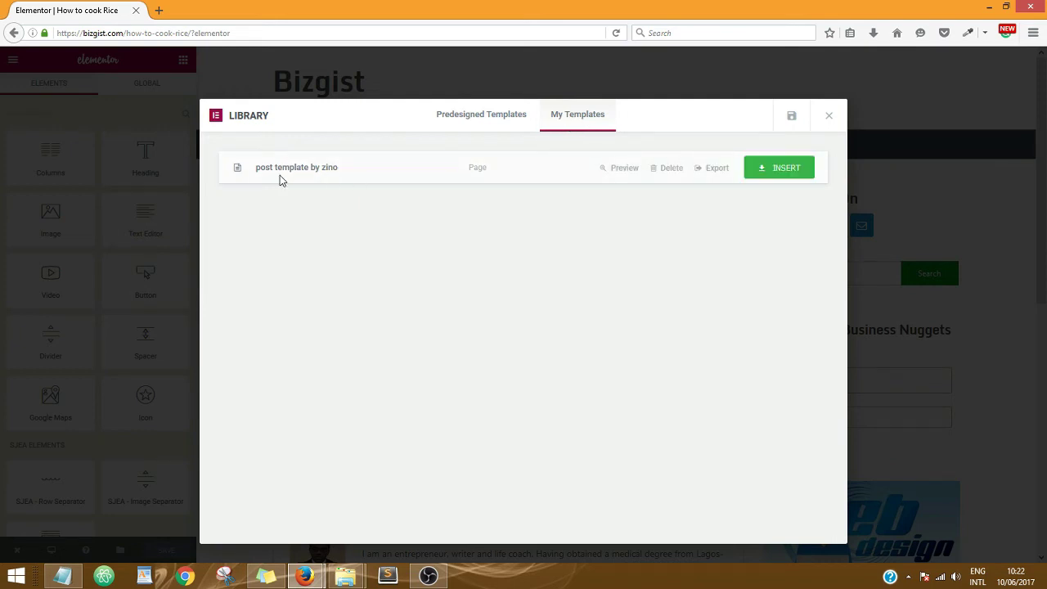
left_click(783, 170)
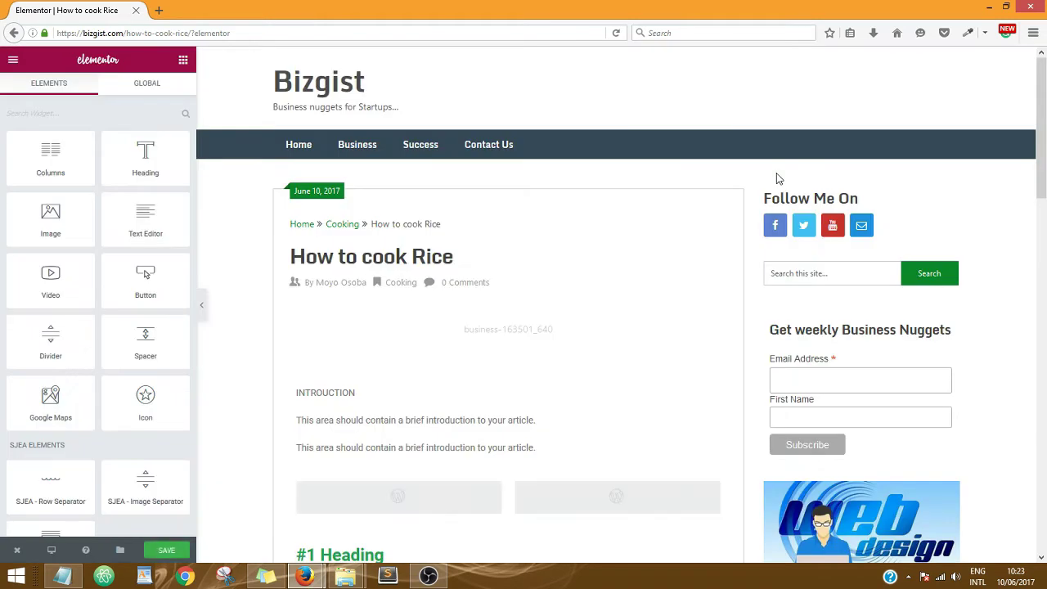
Replace the template's business chart image below the post title with SIDEBAR-BLOG-AD.jpg from the media library.
scroll(566, 391, "down", 1)
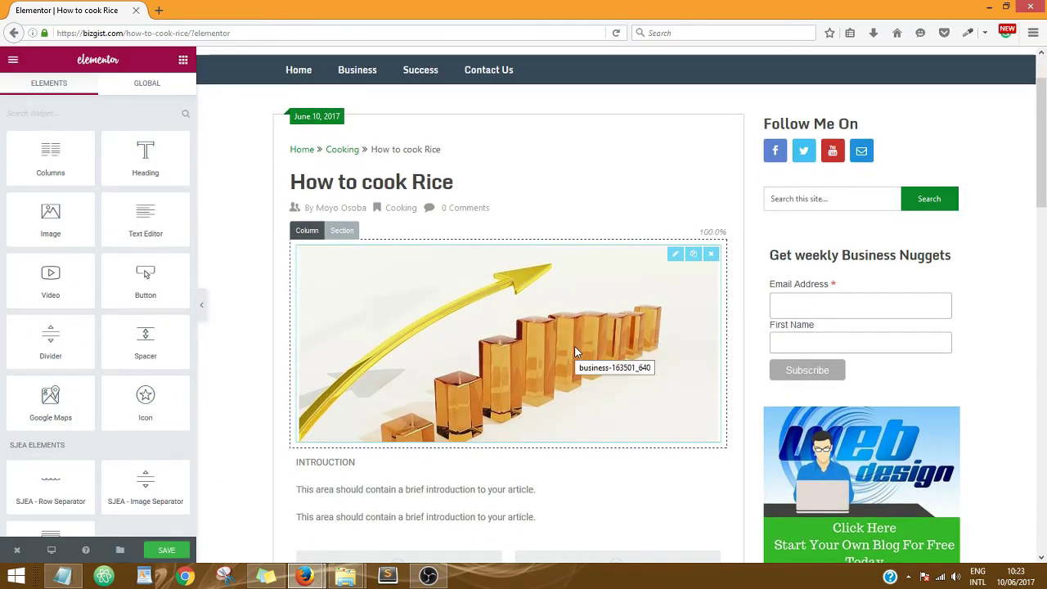
scroll(576, 352, "down", 7)
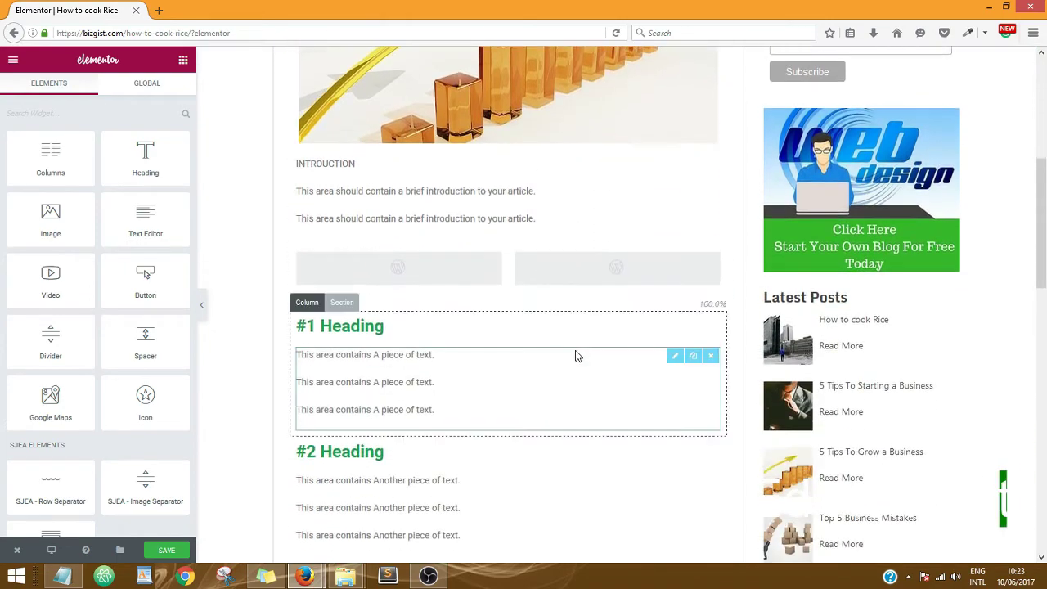
scroll(576, 355, "down", 9)
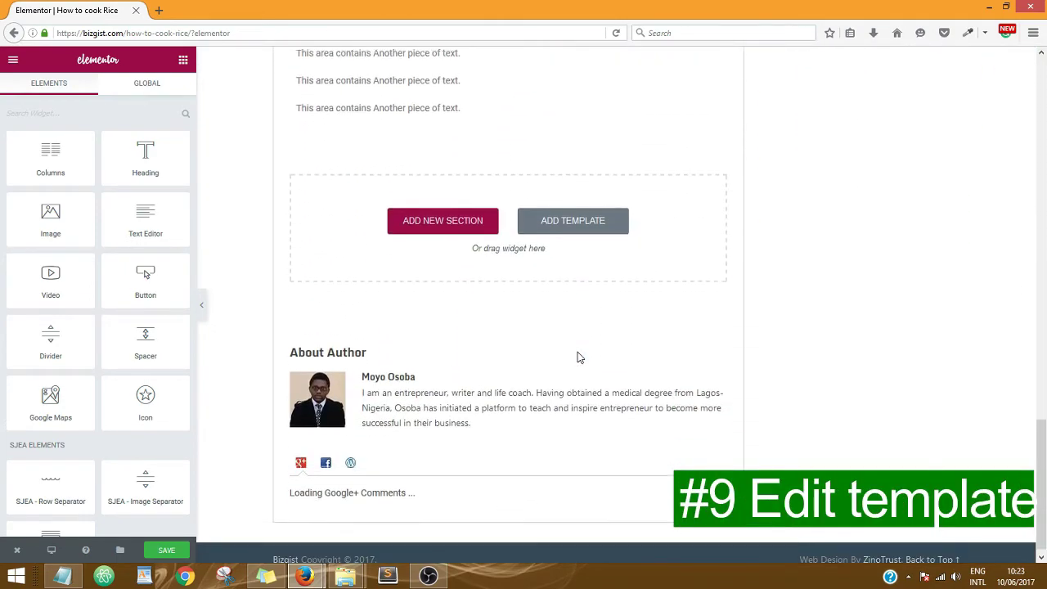
scroll(581, 357, "up", 5)
scroll(578, 358, "up", 10)
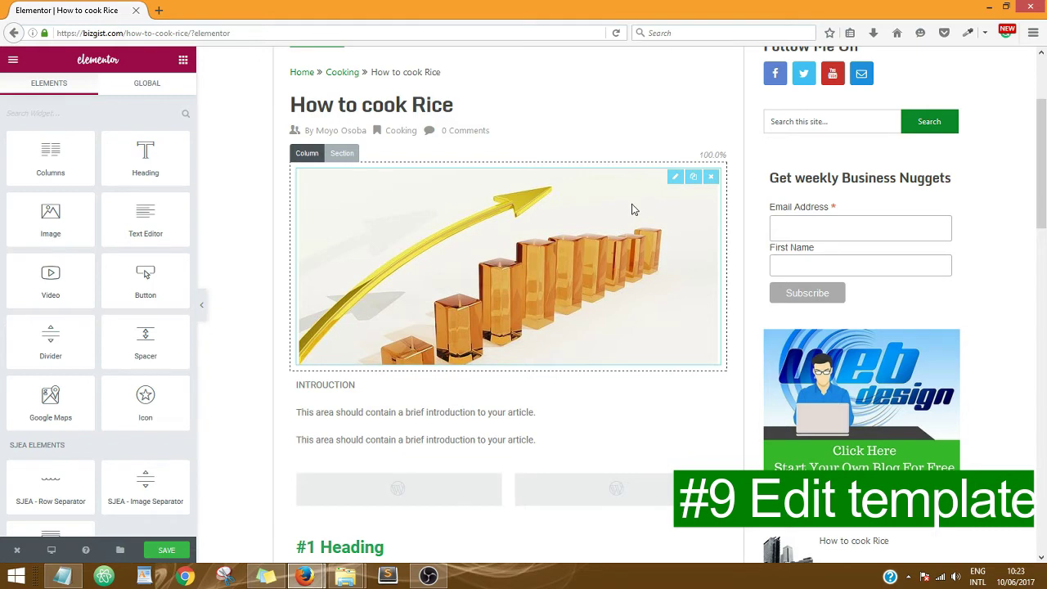
left_click(674, 179)
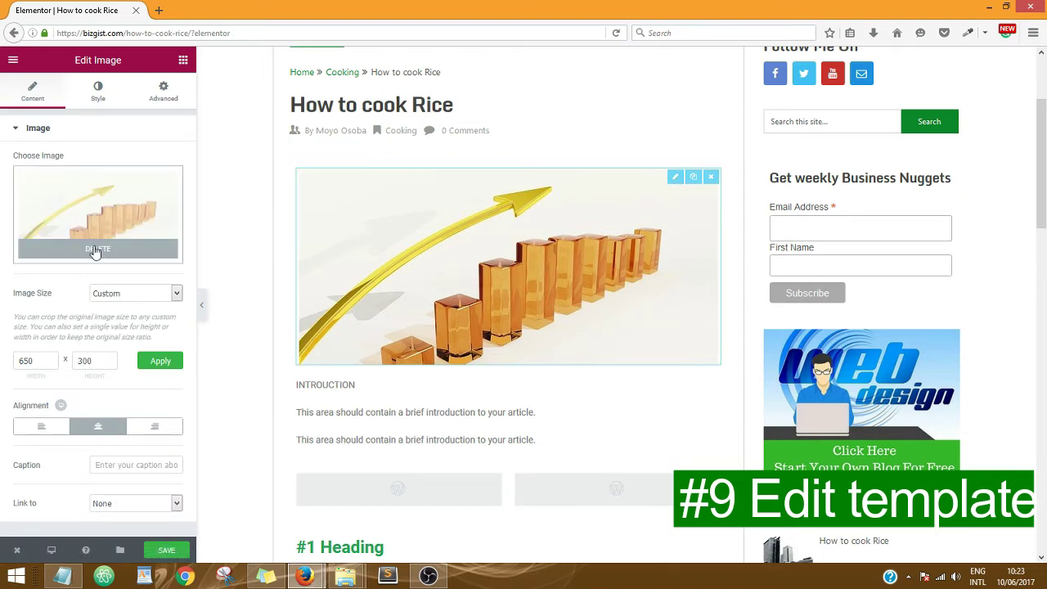
left_click(95, 252)
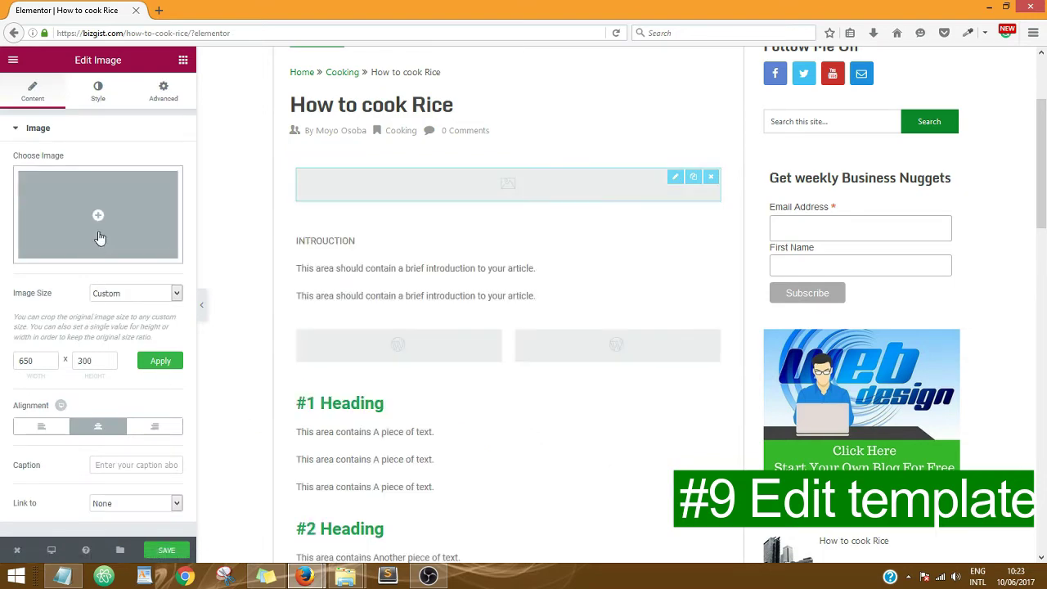
left_click(101, 219)
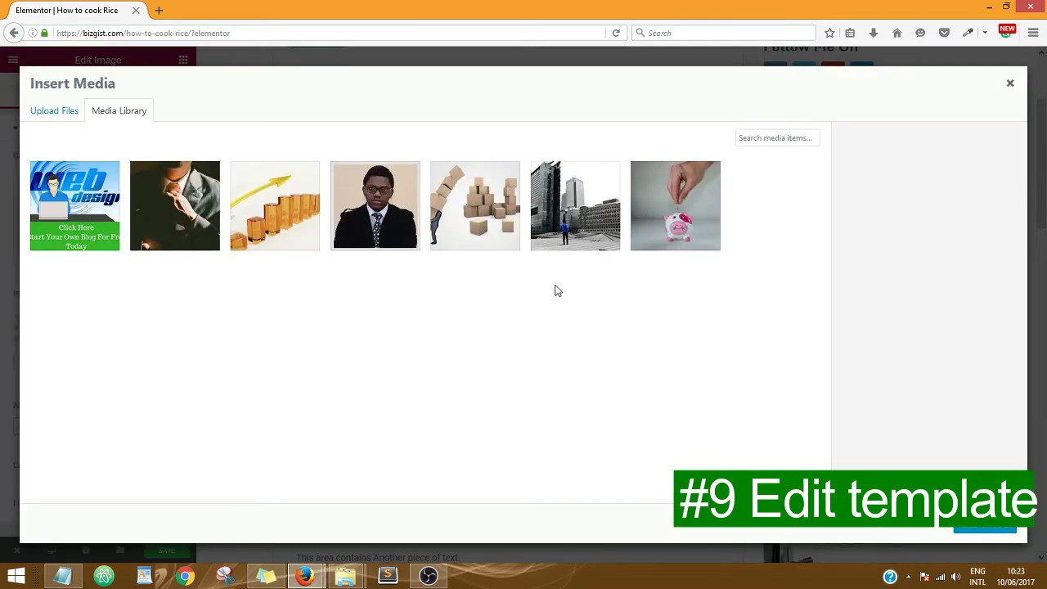
left_click(70, 196)
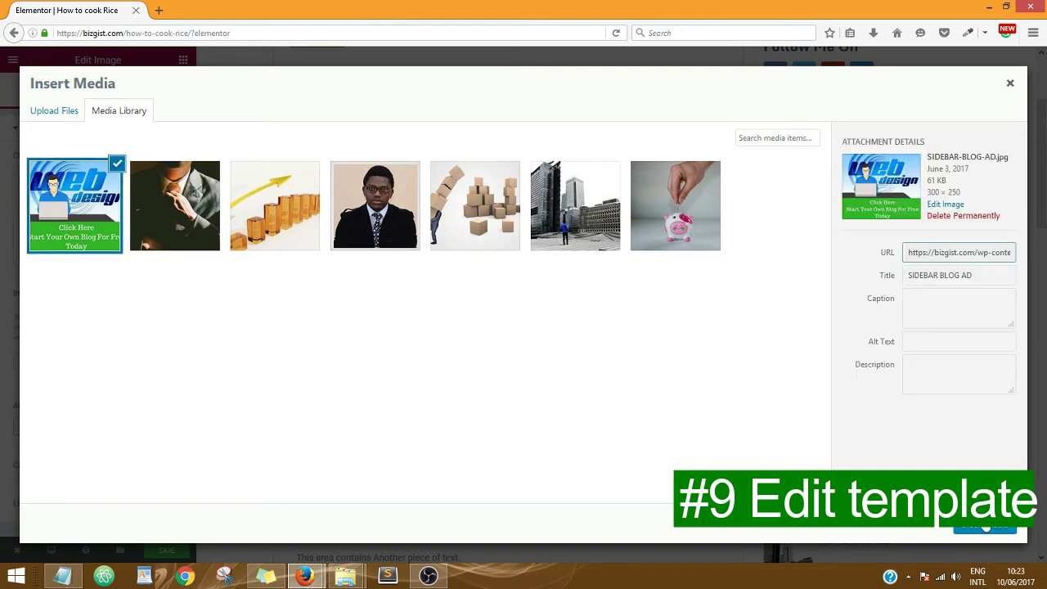
left_click(986, 527)
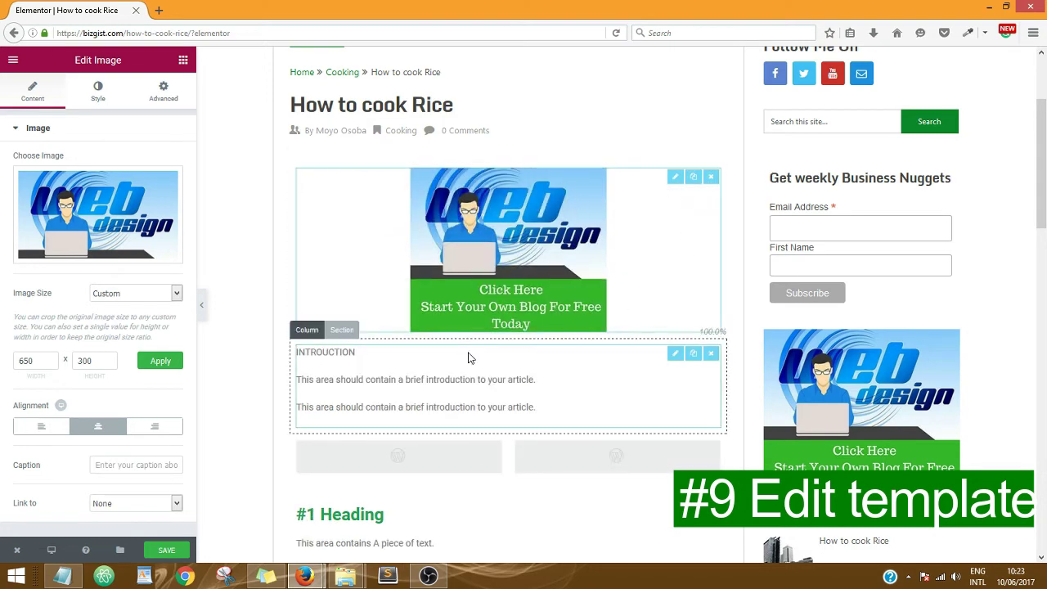
Clear all placeholder text from the introduction text block below the web design image.
scroll(450, 350, "down", 1)
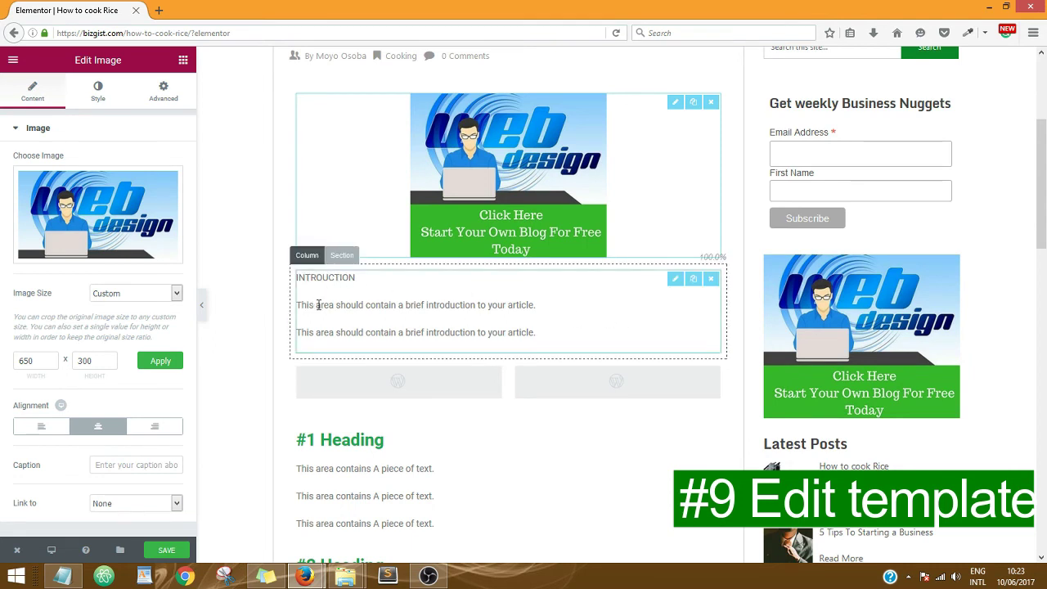
left_click(675, 281)
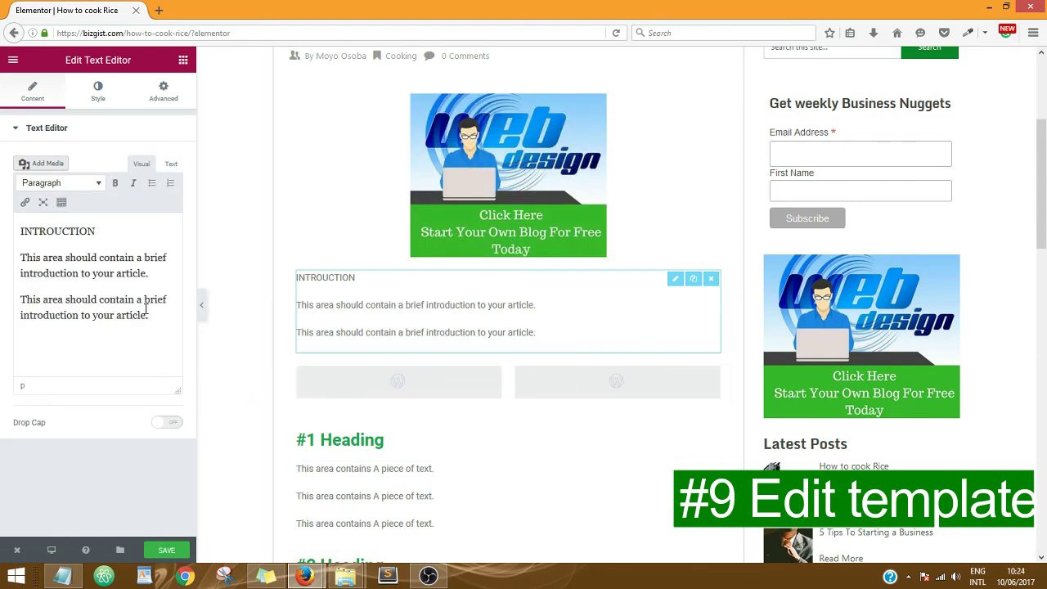
left_click_drag(160, 324, 2, 225)
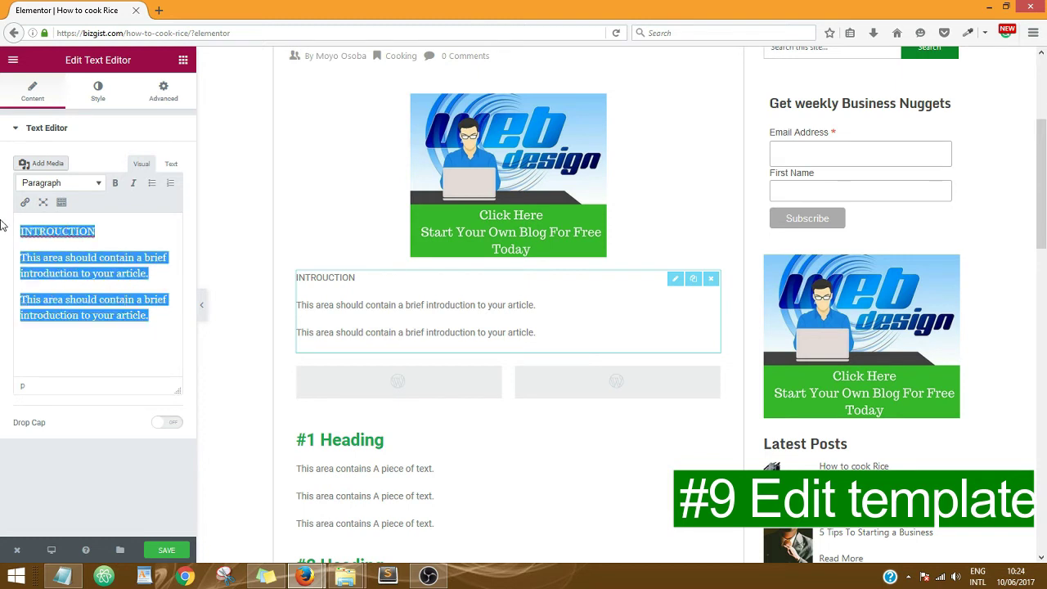
key("BackSpace")
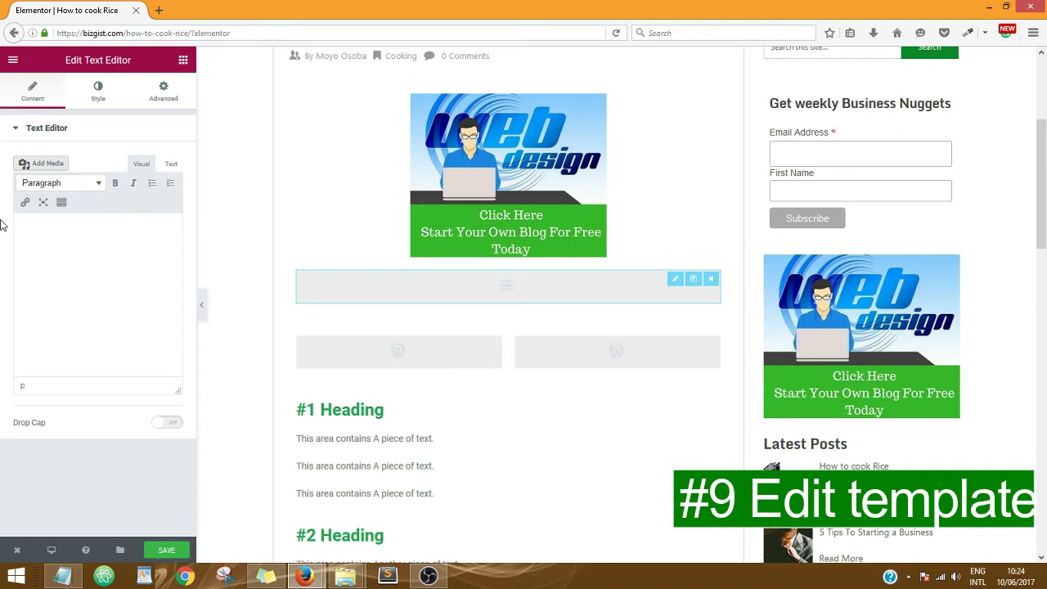
type("cooking is v")
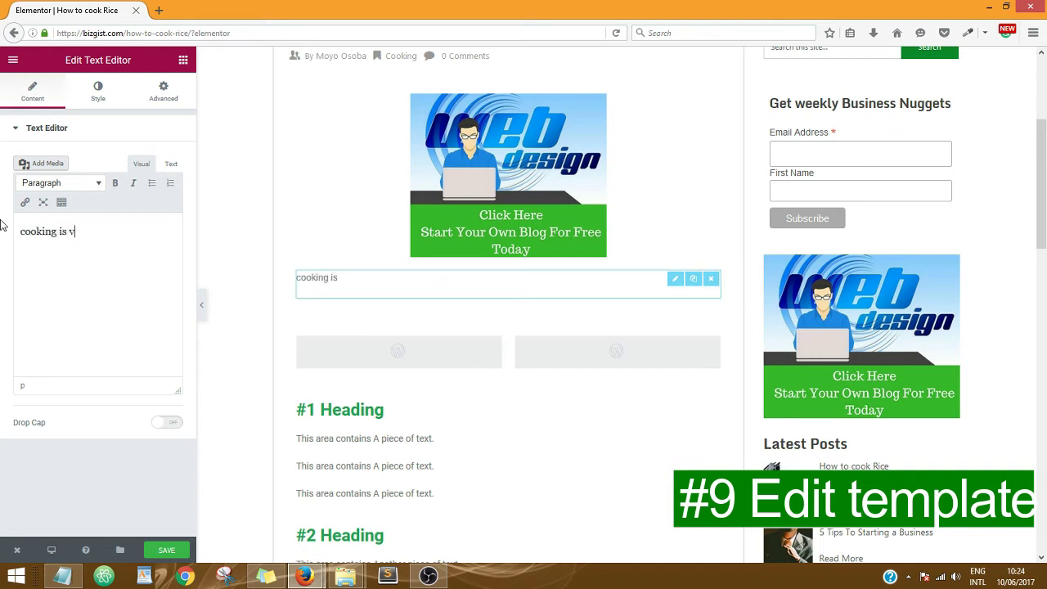
type("ery importan")
key("ctrl+a")
key("BackSpace")
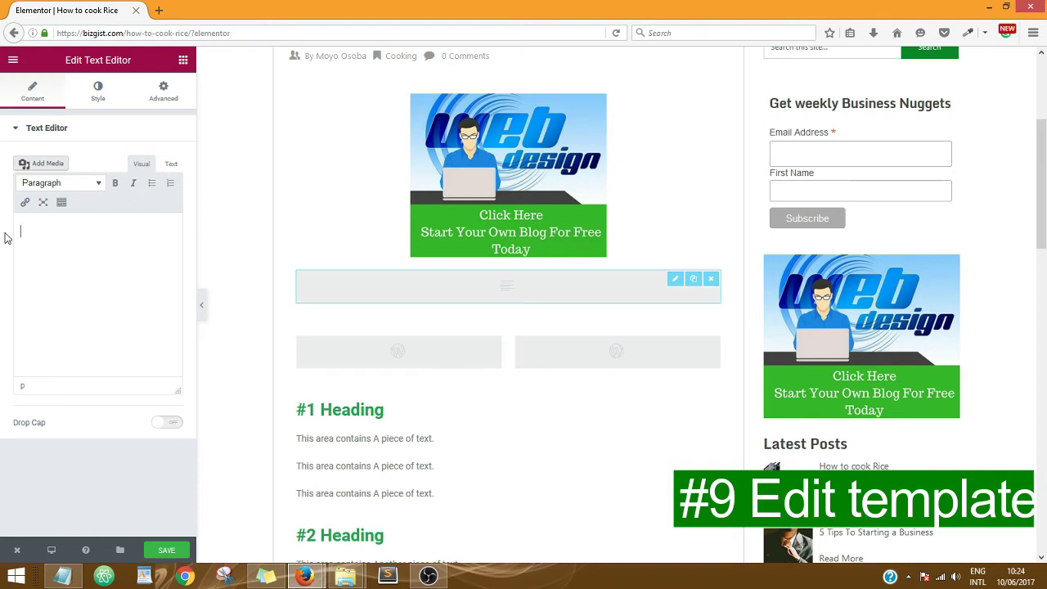
Enter "introduction" as the content of the emptied text block below the image.
type("introduc")
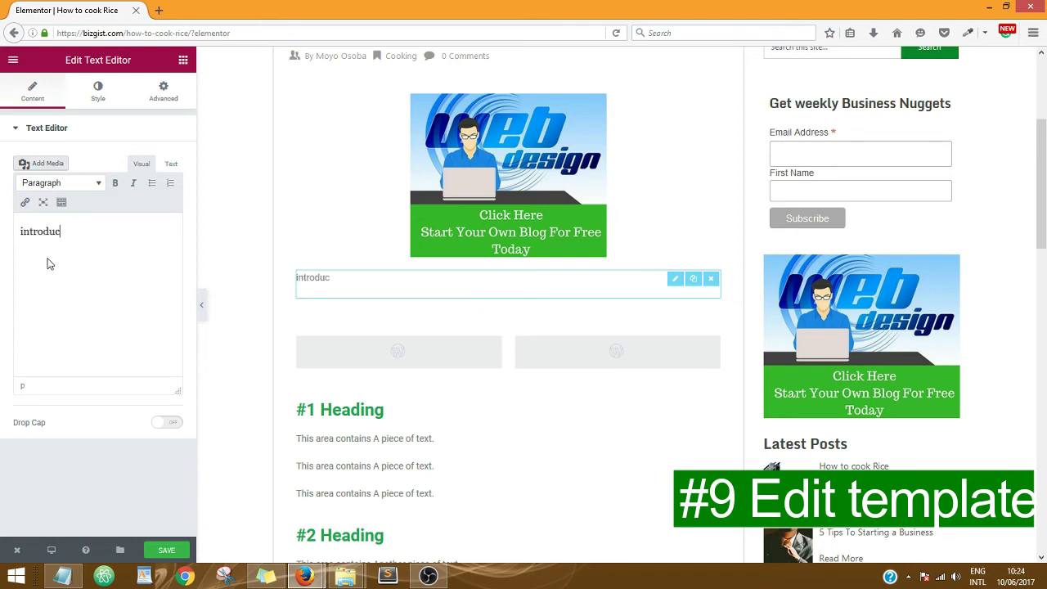
type("tion")
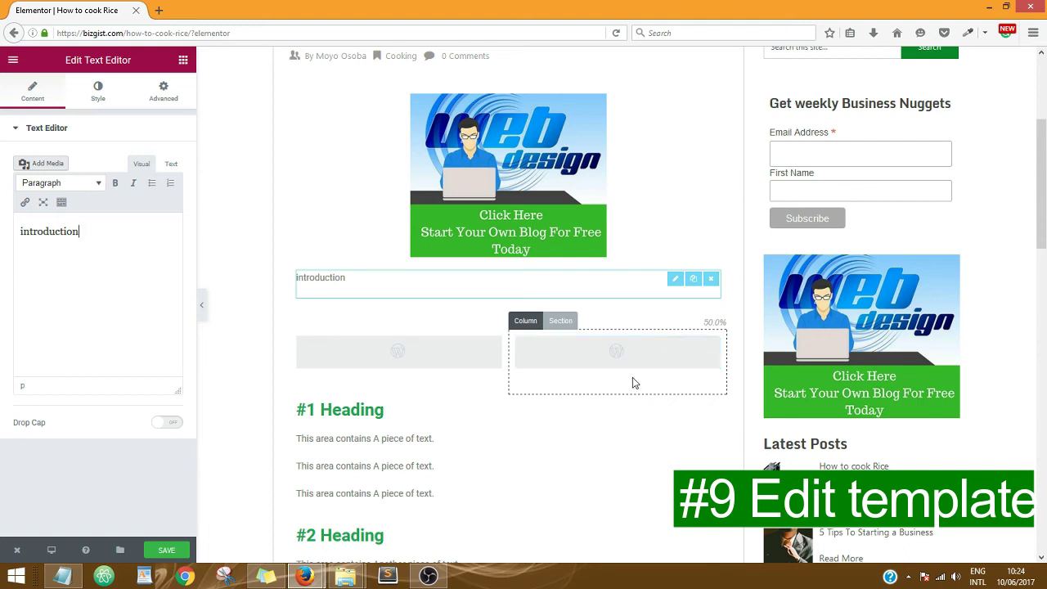
Open the "#1 Heading" widget for editing.
scroll(632, 377, "down", 3)
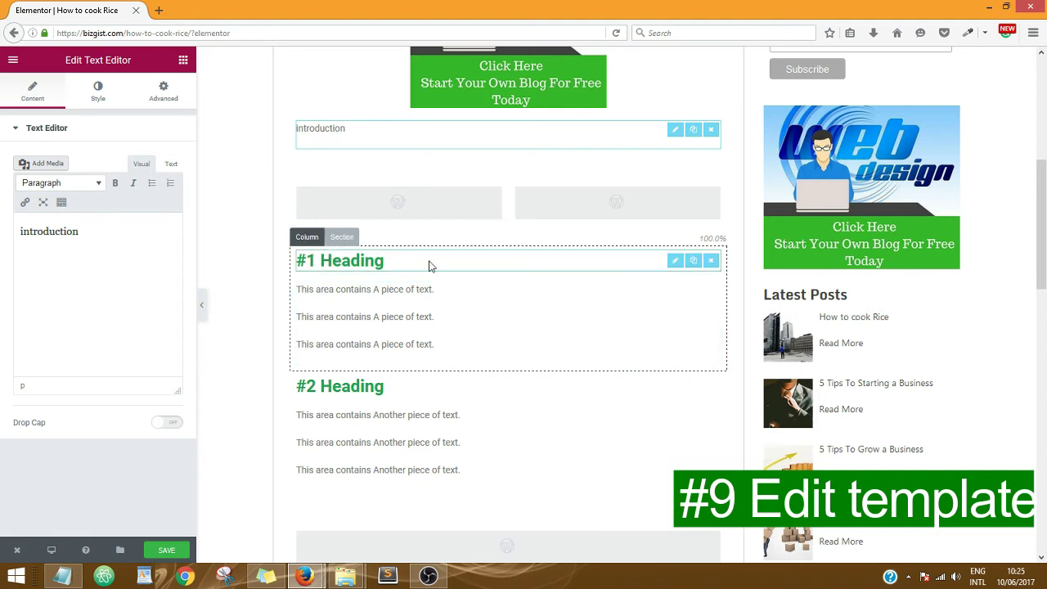
left_click(675, 262)
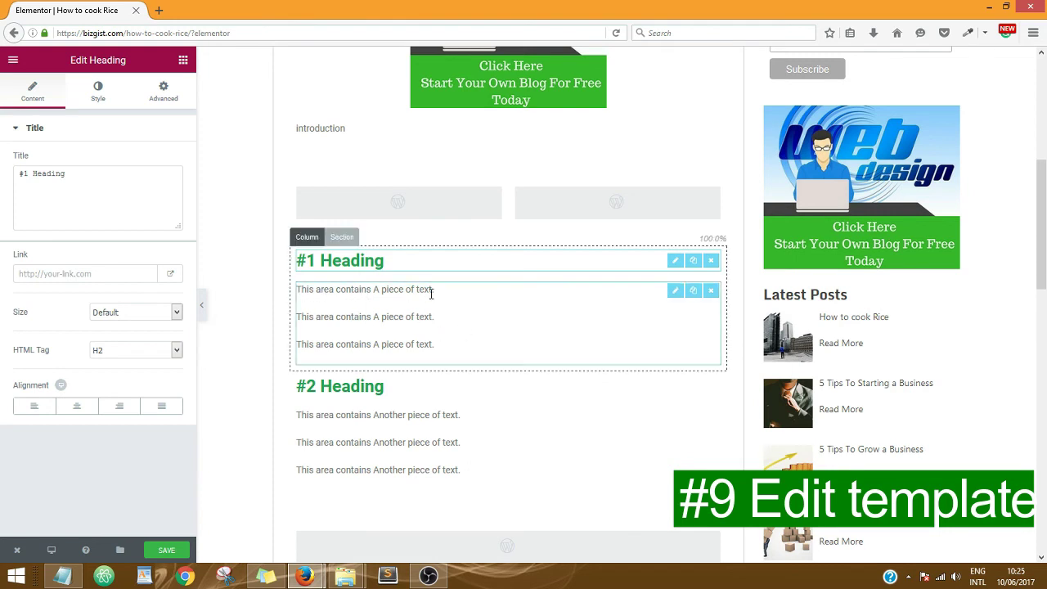
Start deleting the "#3 Heading" widget and cancel the deletion.
scroll(562, 362, "down", 3)
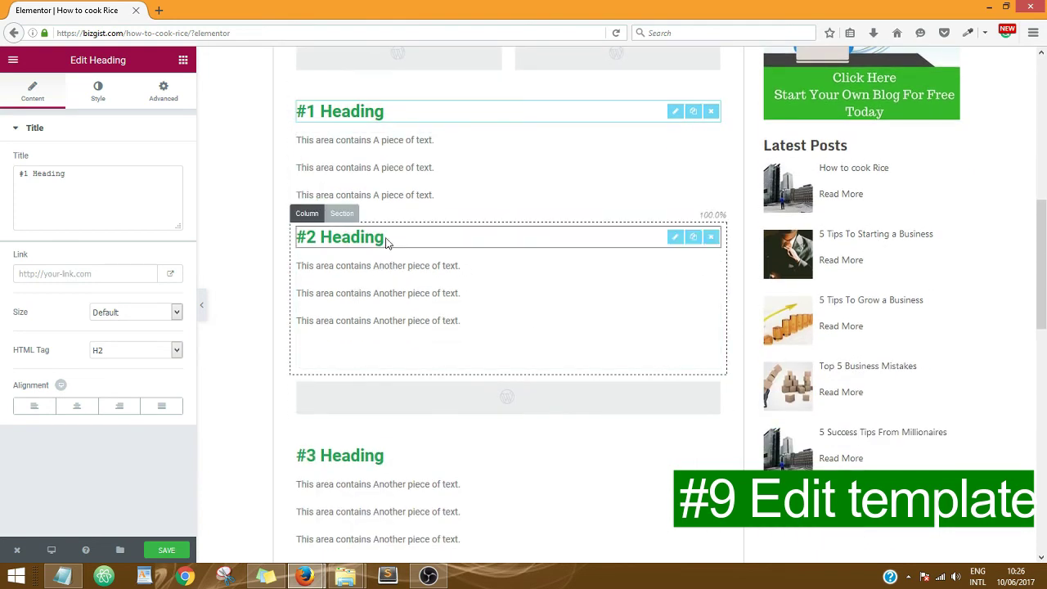
scroll(406, 281, "down", 3)
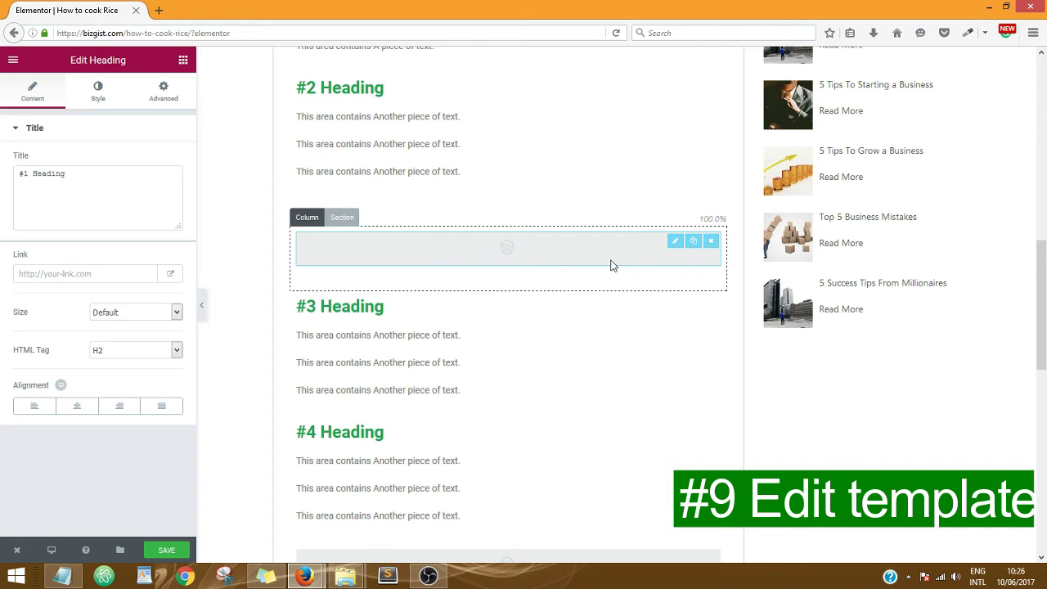
scroll(708, 367, "down", 3)
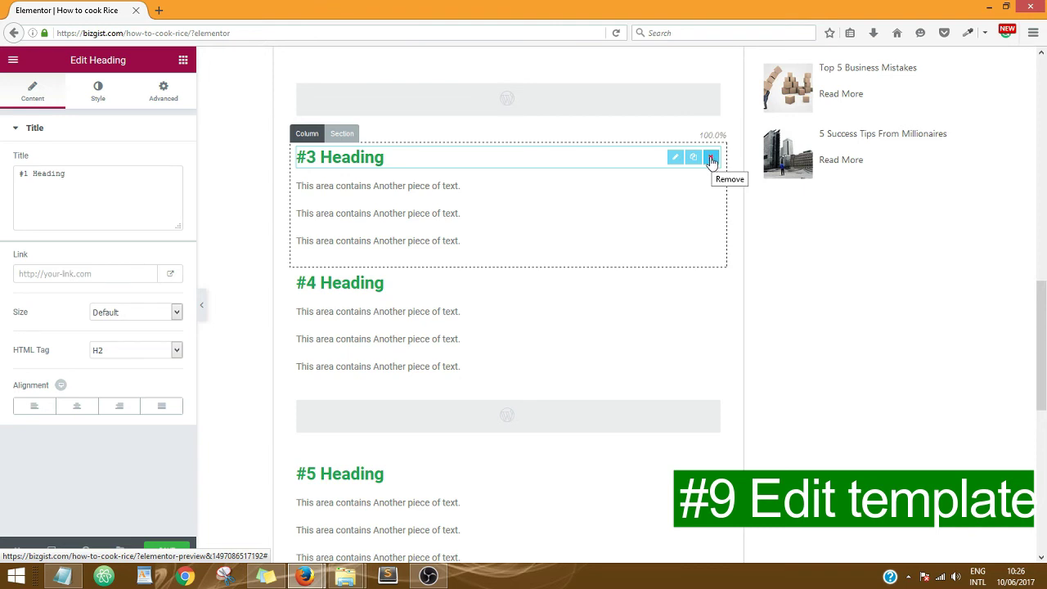
left_click(711, 158)
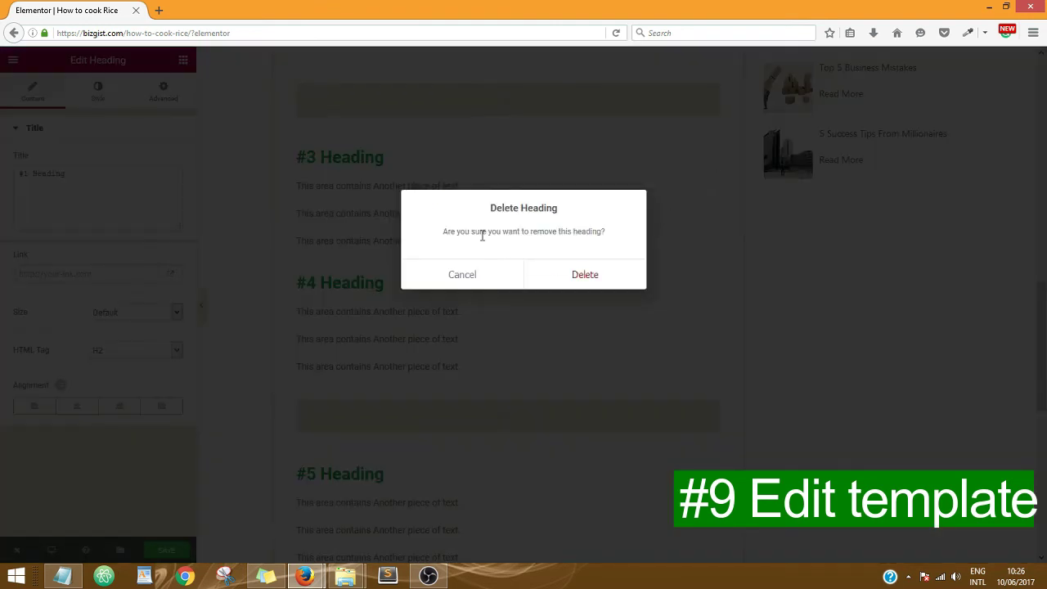
left_click(457, 282)
Review the post layout from the title and introduction through the numbered heading sections and the empty placeholder blocks.
scroll(652, 242, "down", 4)
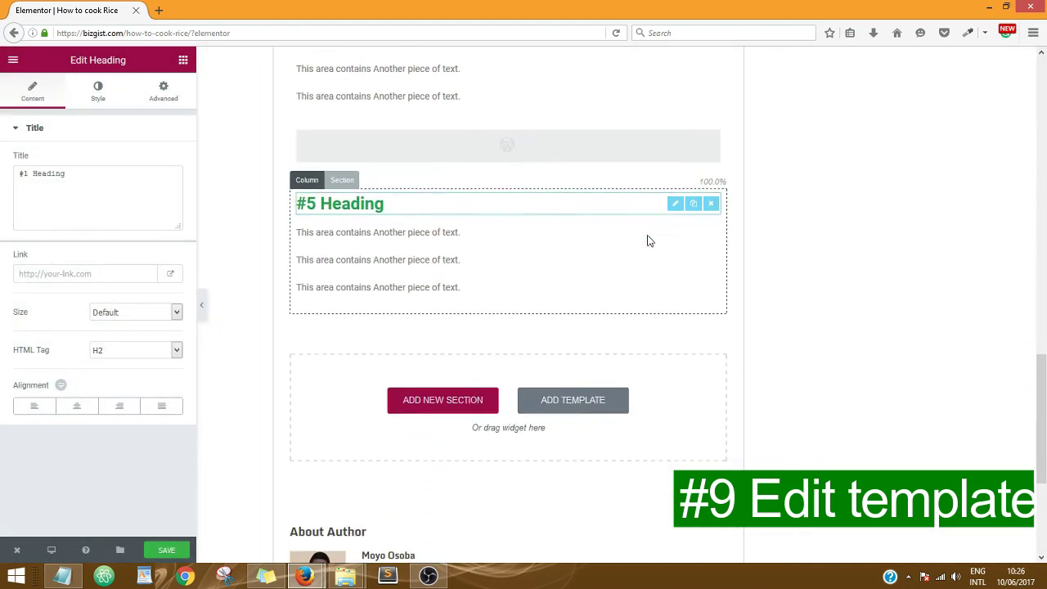
scroll(643, 236, "up", 3)
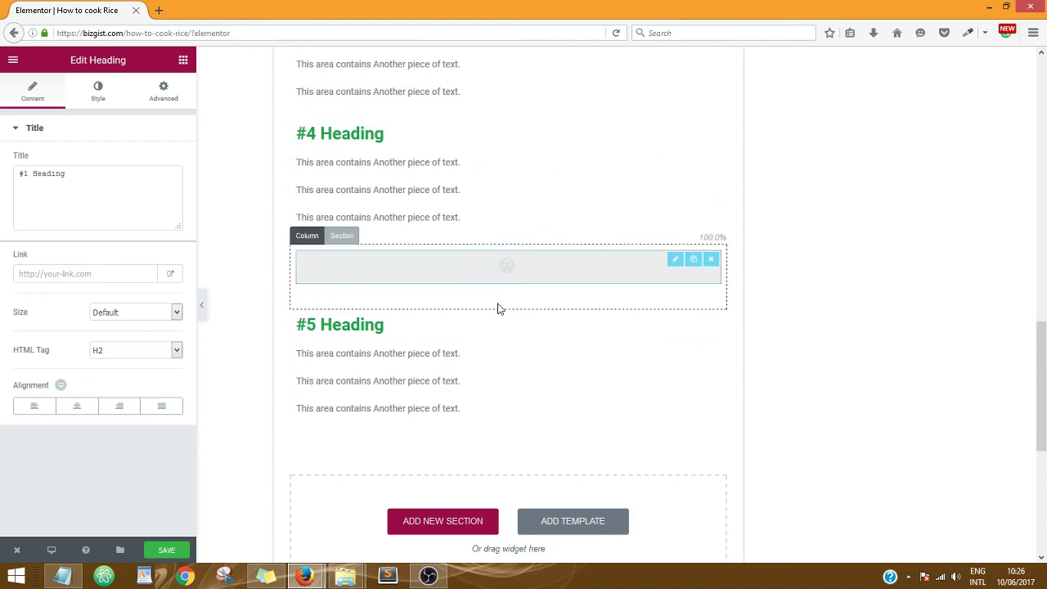
scroll(501, 335, "down", 3)
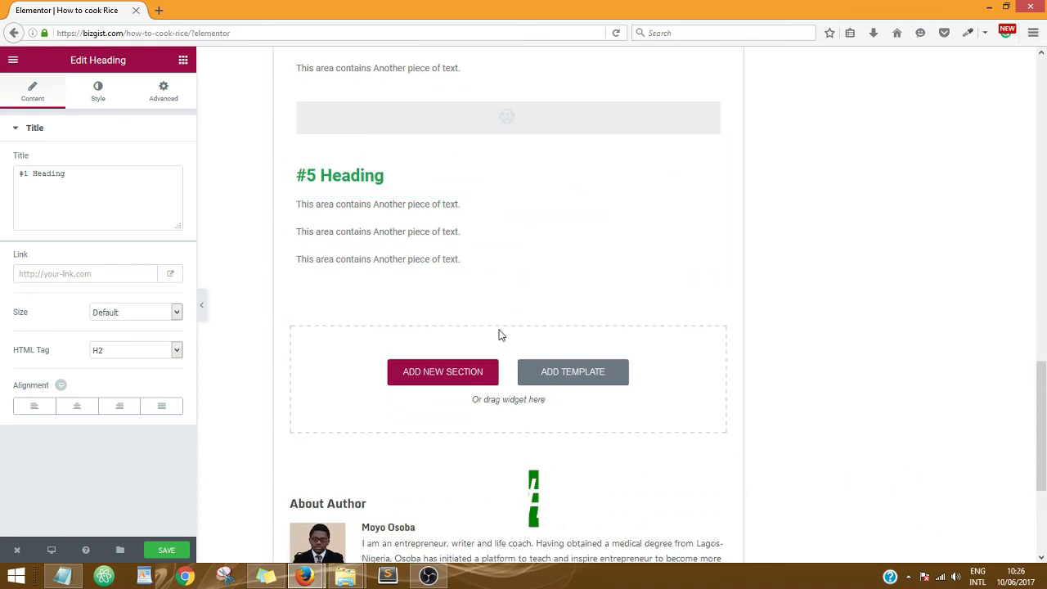
scroll(488, 189, "up", 3)
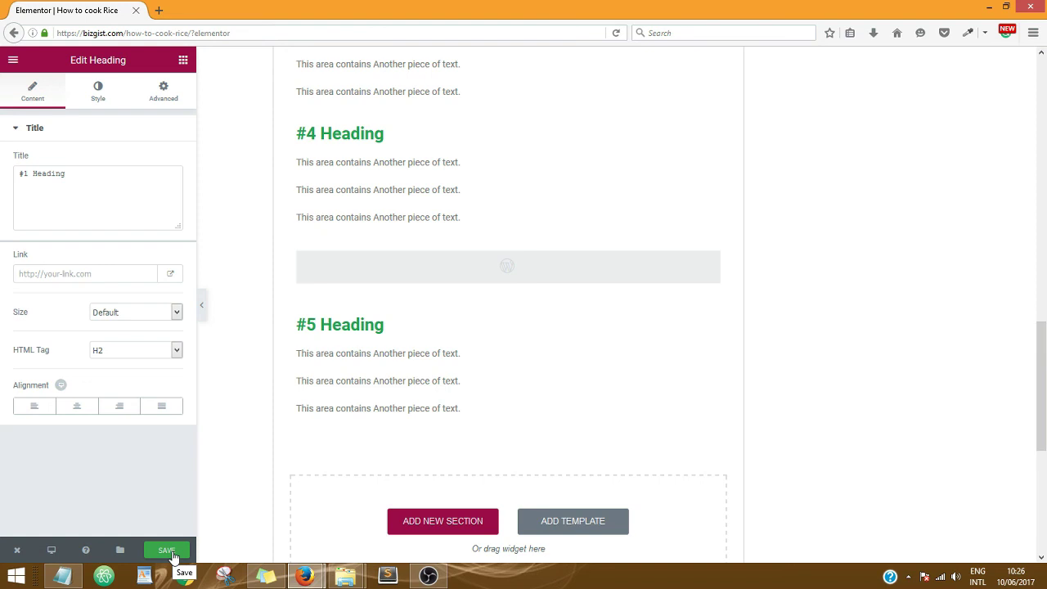
scroll(774, 280, "up", 7)
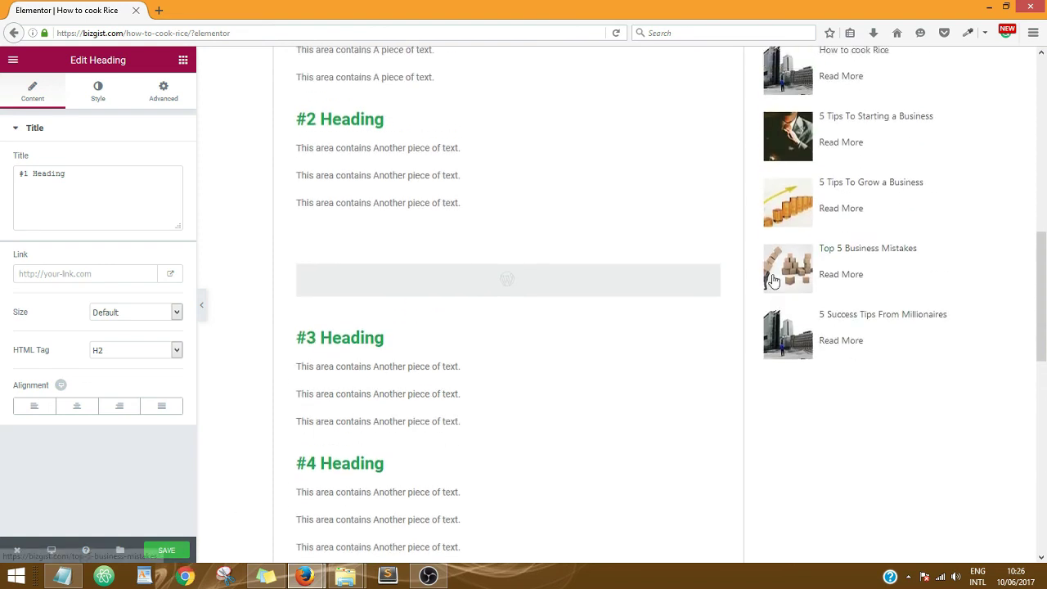
scroll(774, 280, "up", 8)
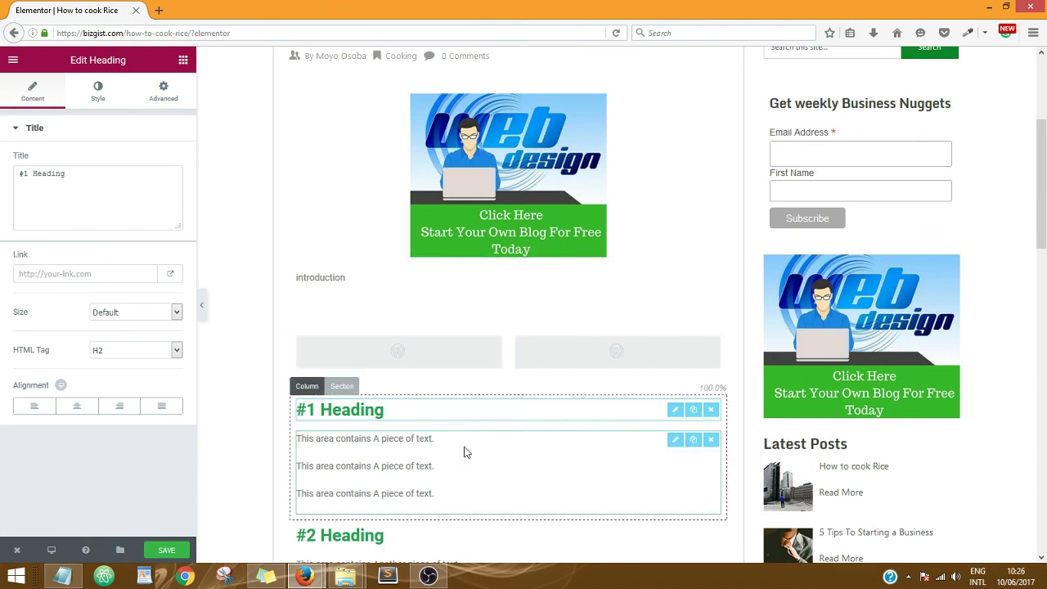
scroll(555, 241, "up", 3)
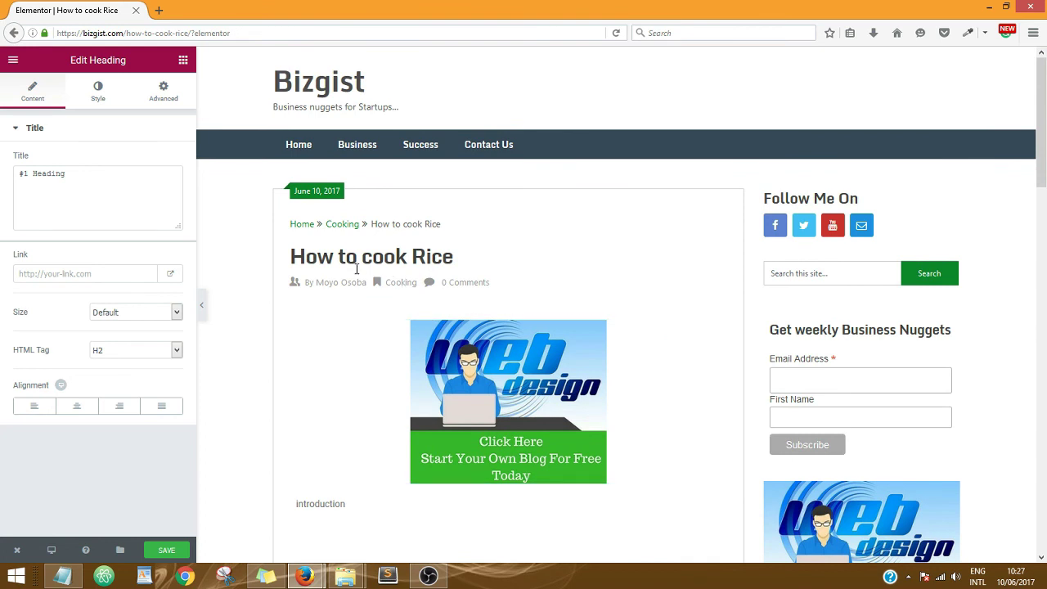
scroll(251, 297, "down", 5)
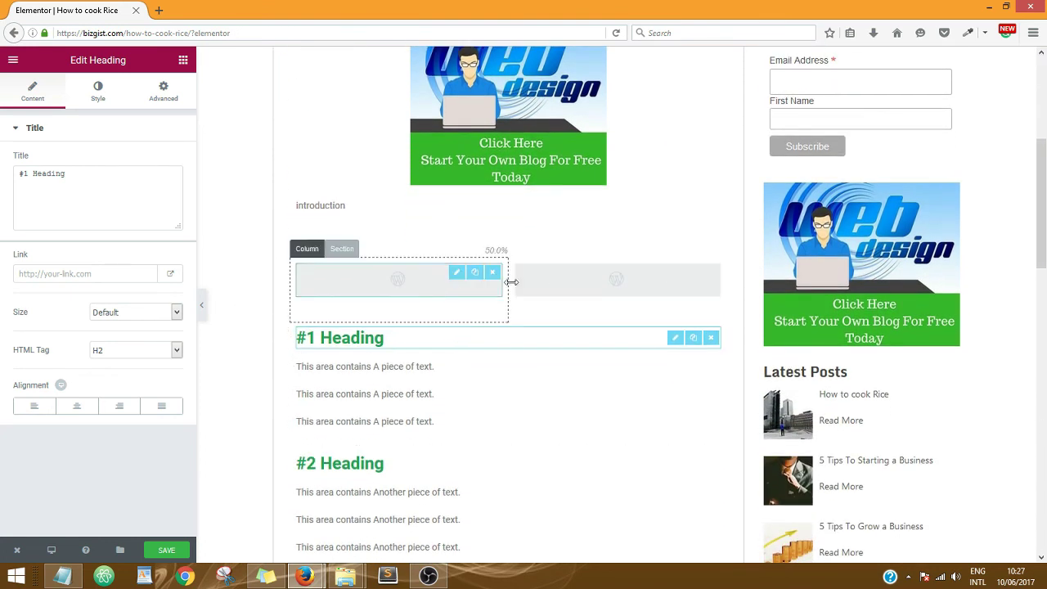
scroll(527, 376, "down", 6)
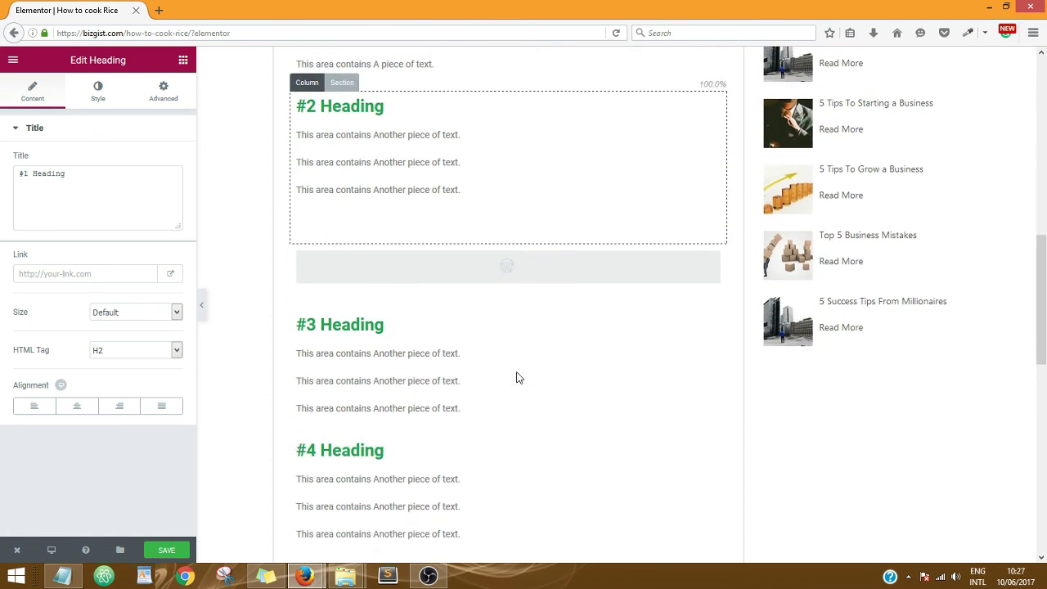
scroll(516, 377, "down", 1)
scroll(446, 353, "up", 10)
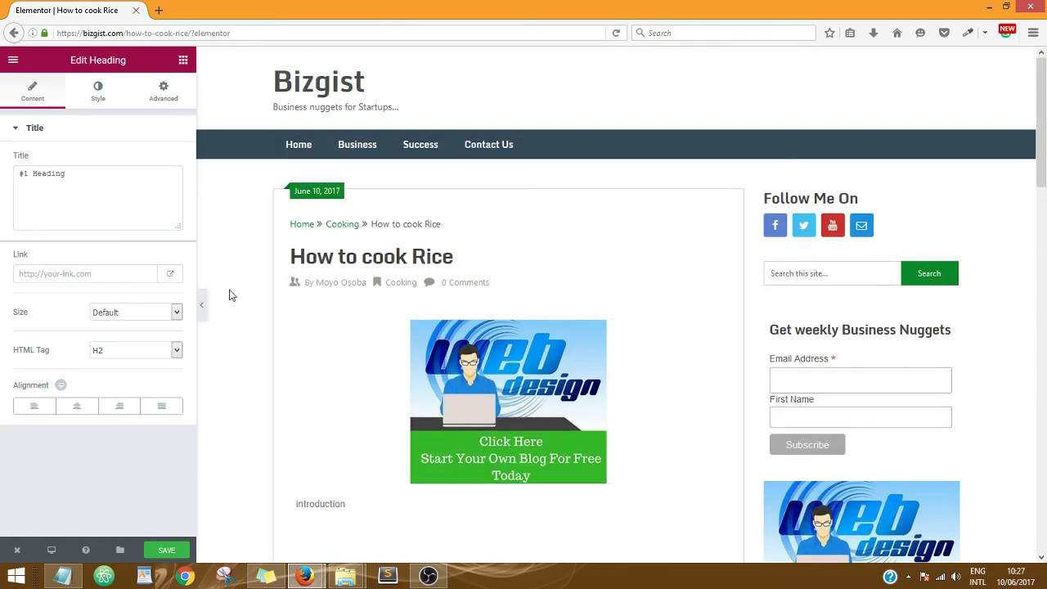